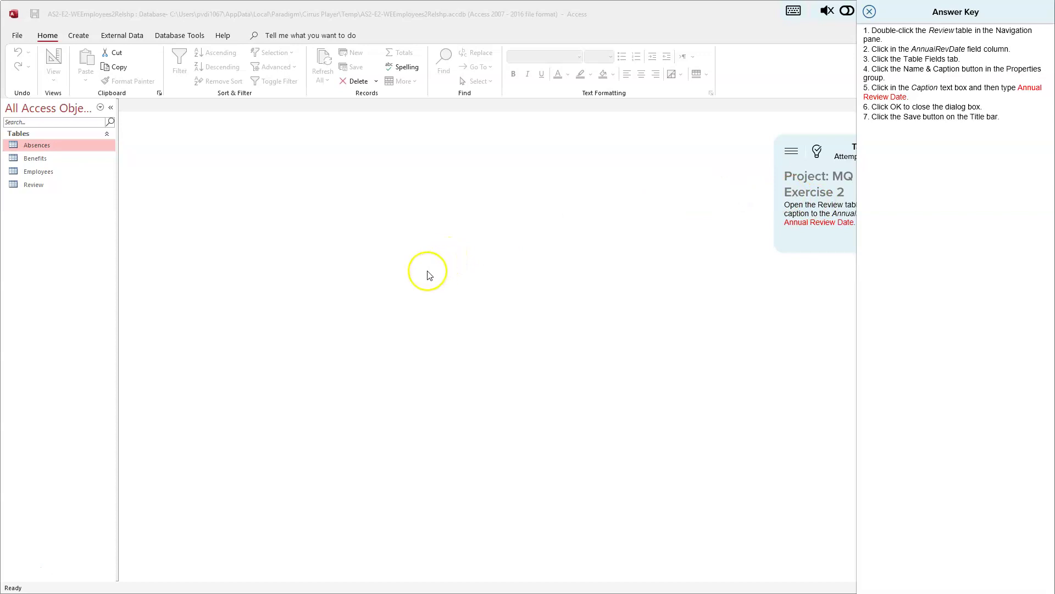
# Step: Open the Review table in Datasheet view, and save it with the caption Annual Review Date on the AnnualRevDate field
pyautogui.doubleClick(35, 184)
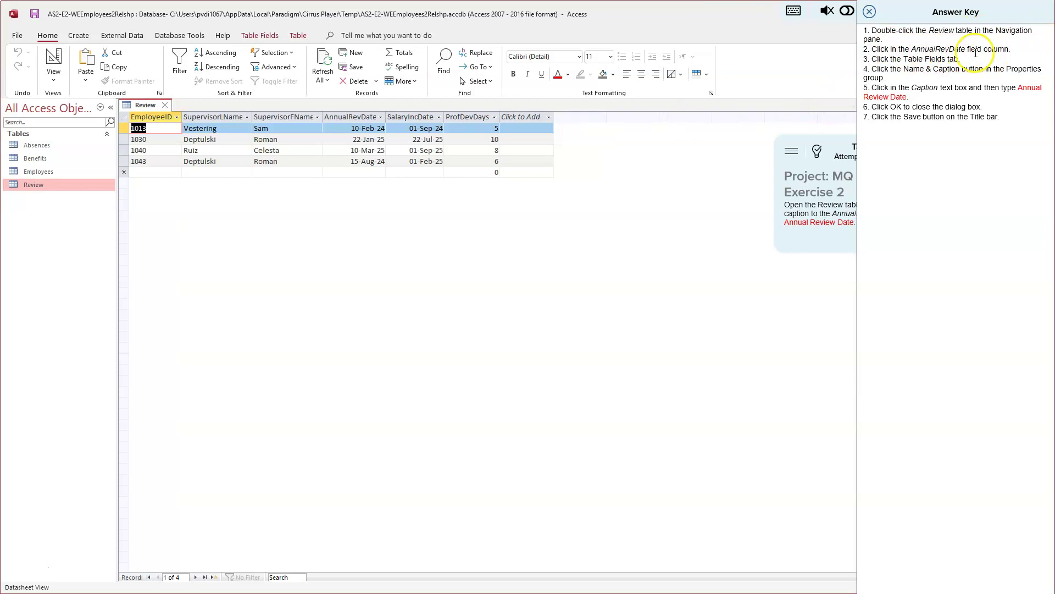
pyautogui.click(345, 117)
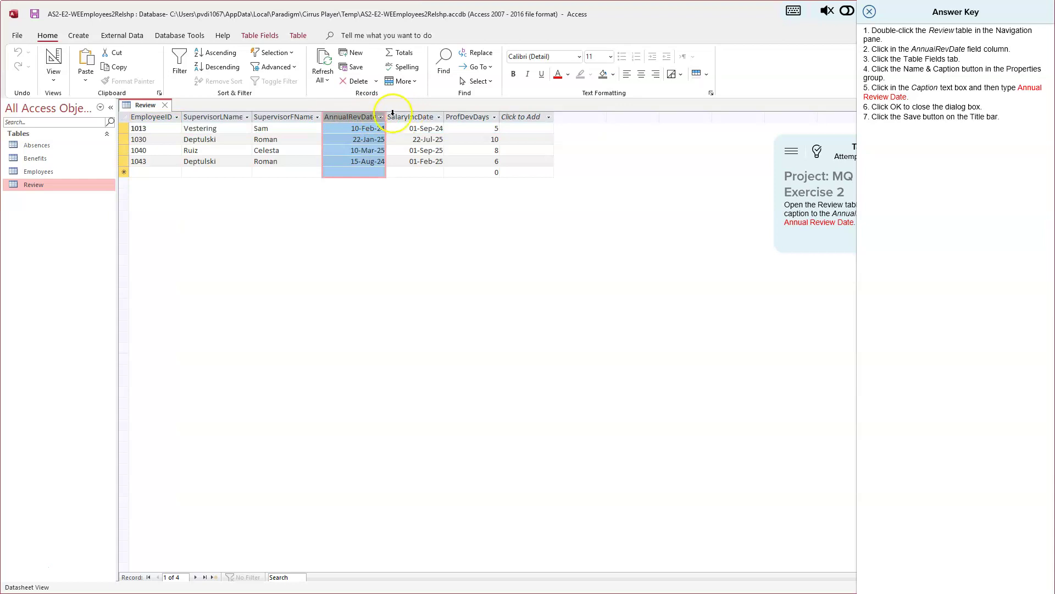
pyautogui.click(285, 114)
pyautogui.click(358, 116)
pyautogui.click(258, 36)
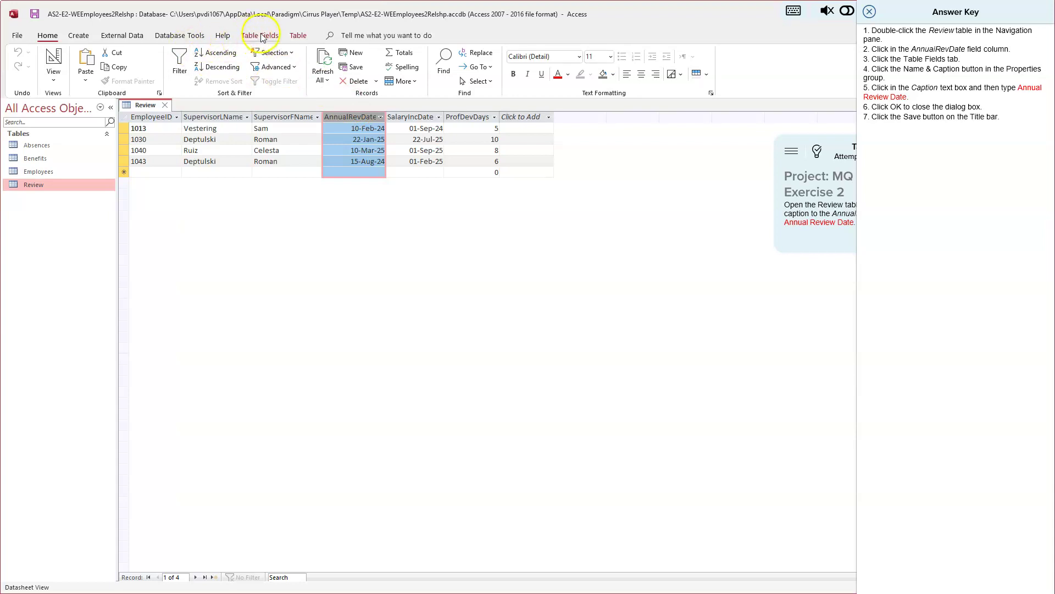
pyautogui.click(260, 37)
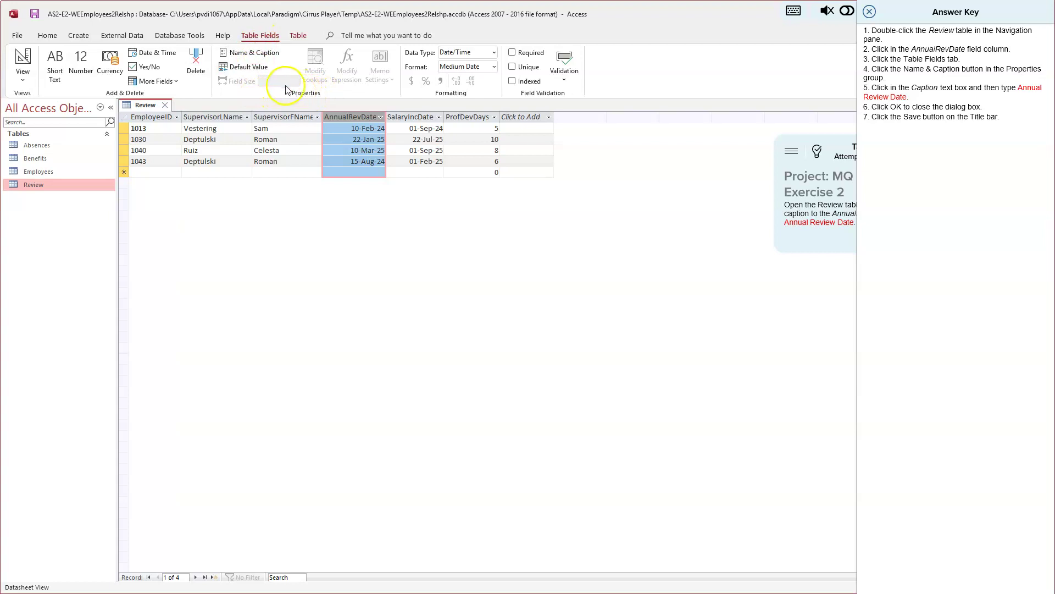
pyautogui.click(252, 55)
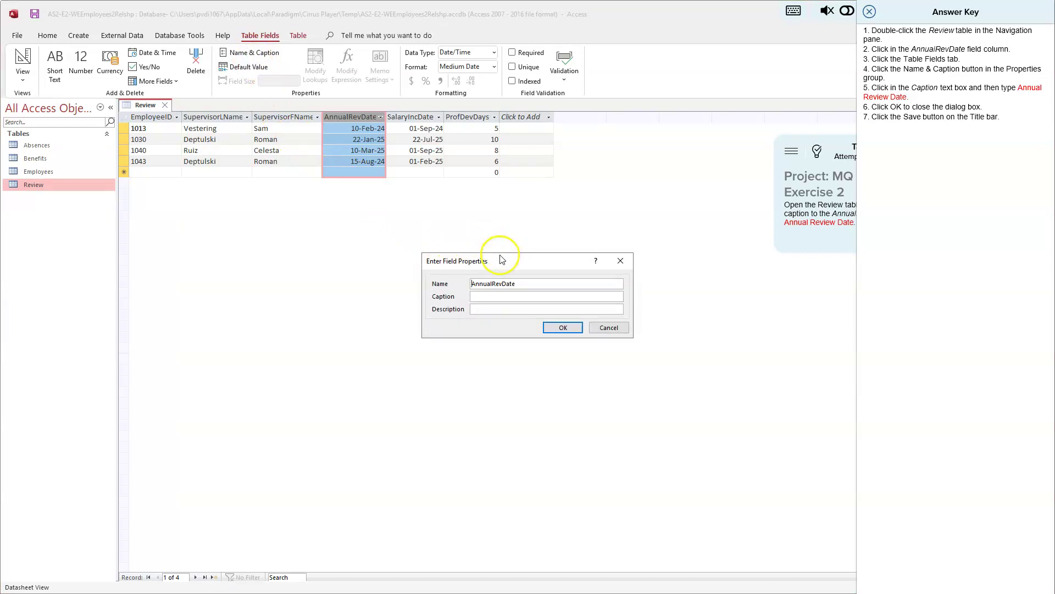
pyautogui.click(495, 298)
pyautogui.write('Annual Review Date')
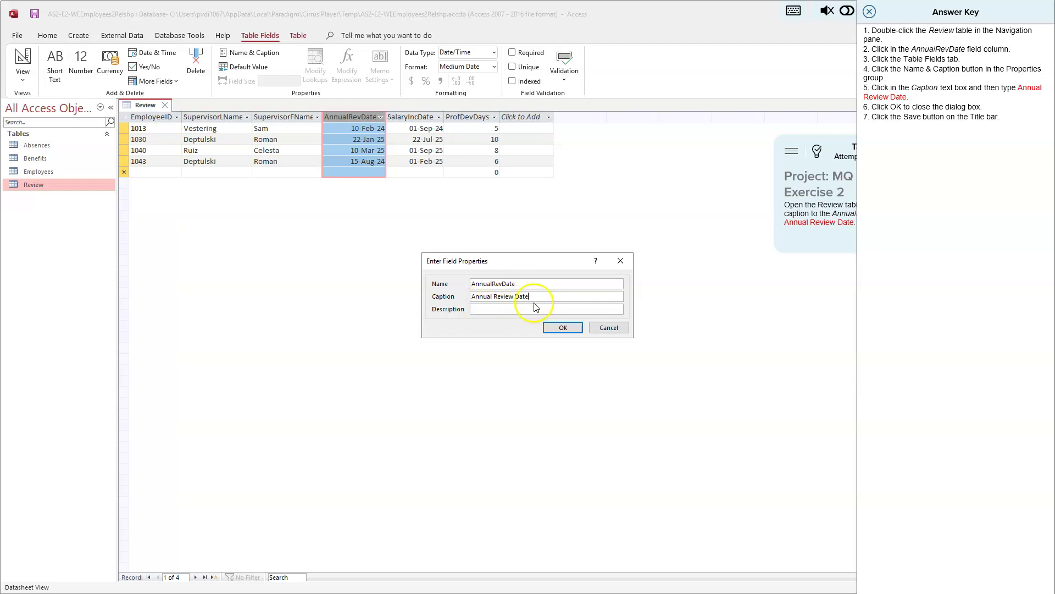
pyautogui.click(564, 329)
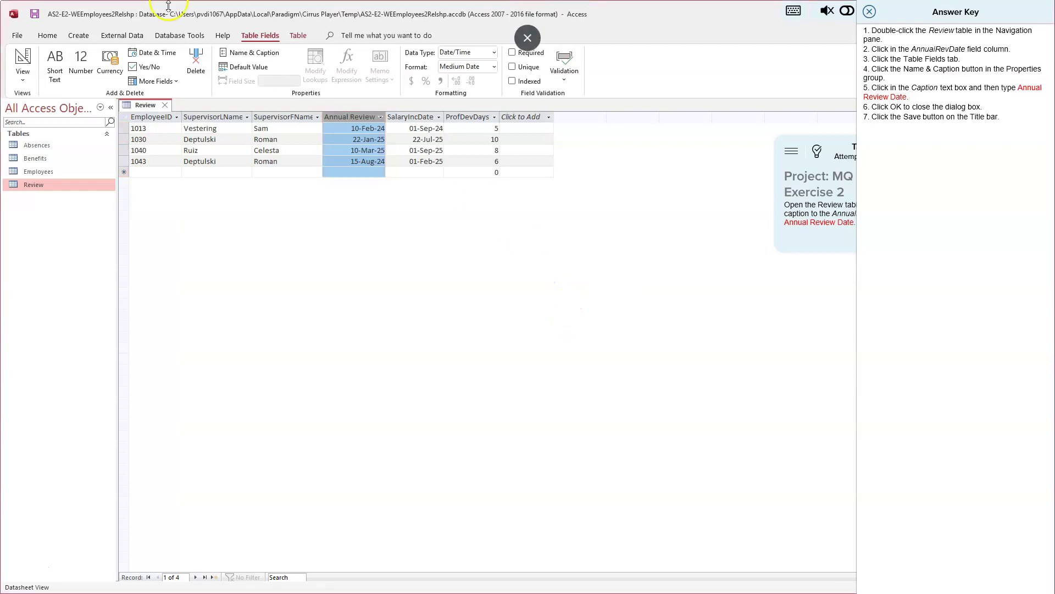
pyautogui.click(34, 16)
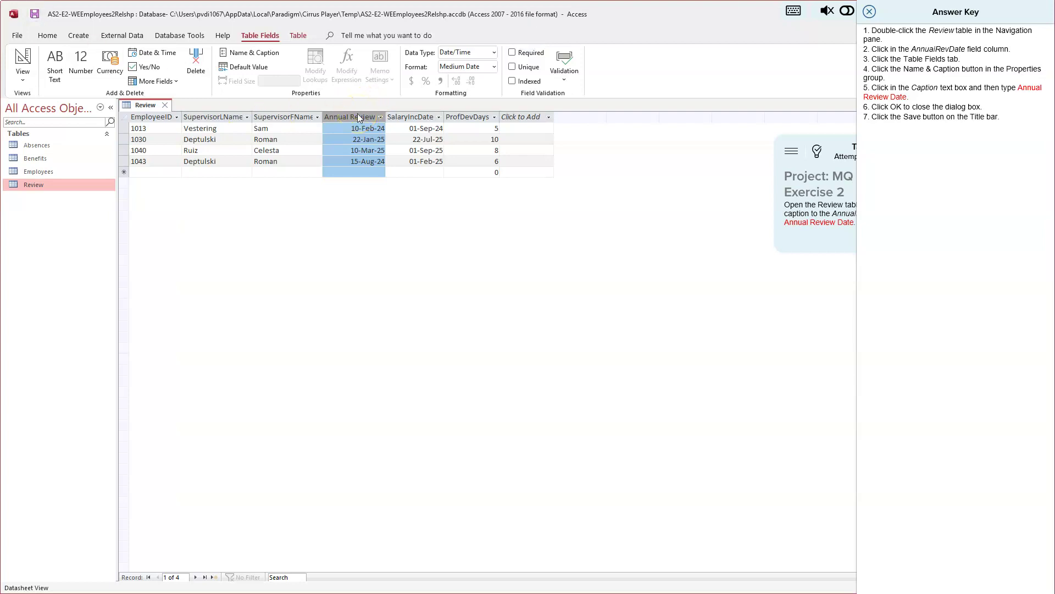
# Step: Close the answer key, advance to task 2 of 6 and display that task's answer key
pyautogui.click(869, 11)
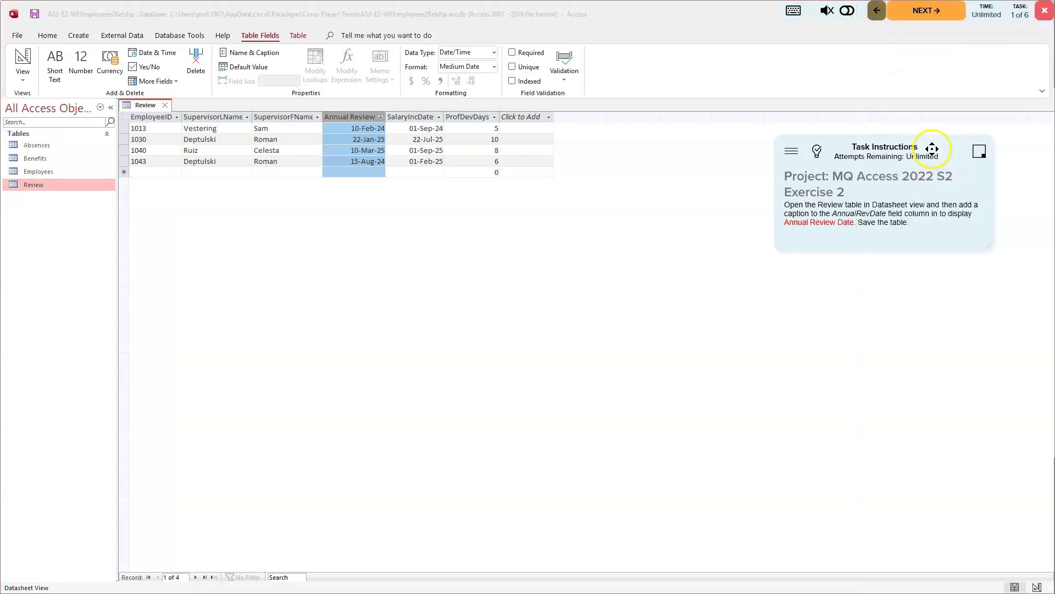
pyautogui.click(925, 11)
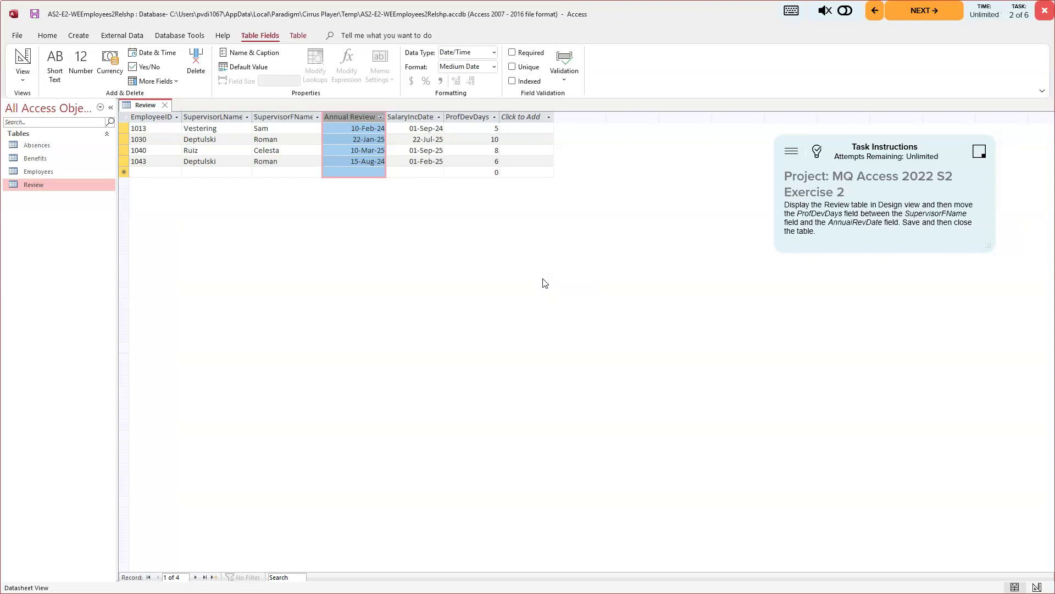
pyautogui.click(817, 151)
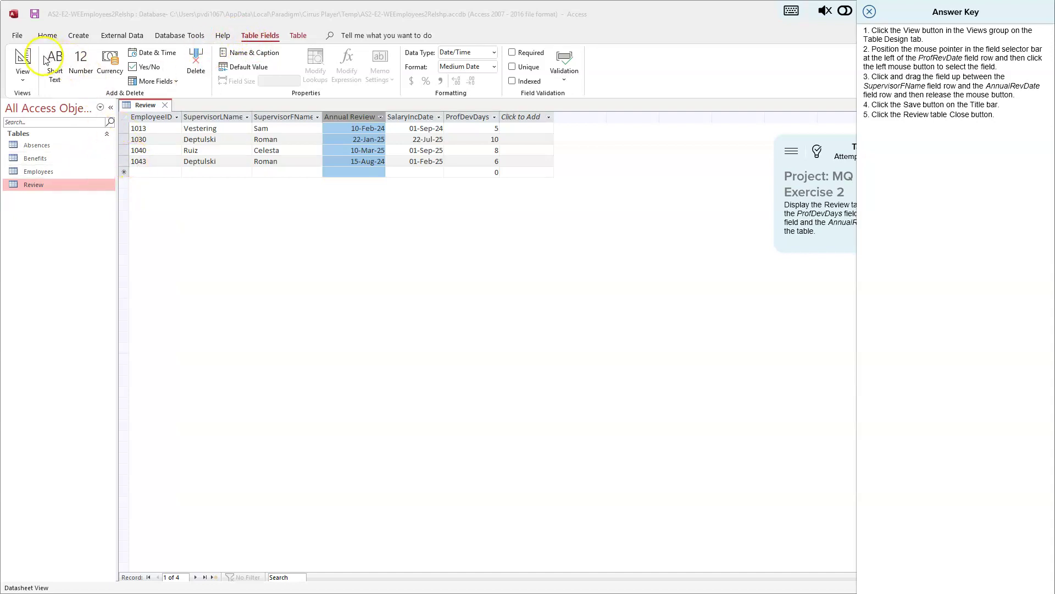
# Step: Switch the Review table from Datasheet view to Design view
pyautogui.click(25, 74)
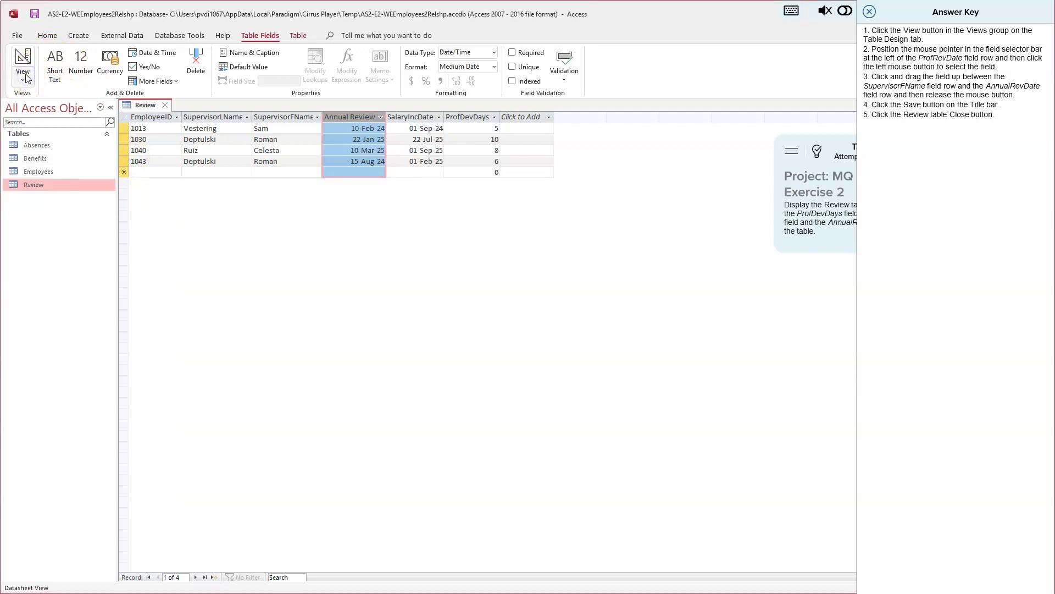
pyautogui.click(25, 79)
pyautogui.click(22, 59)
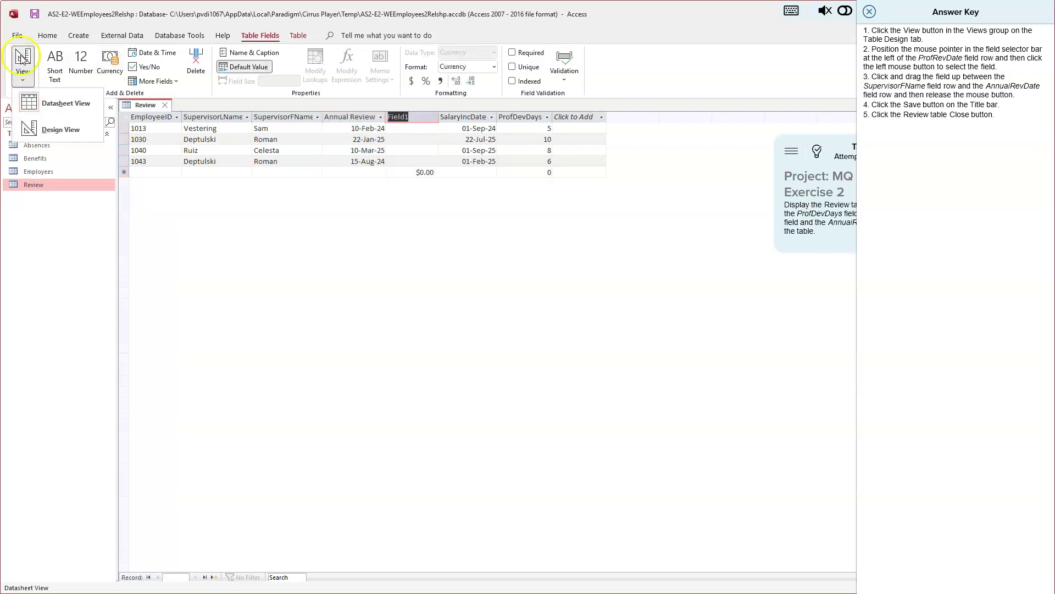
pyautogui.click(56, 132)
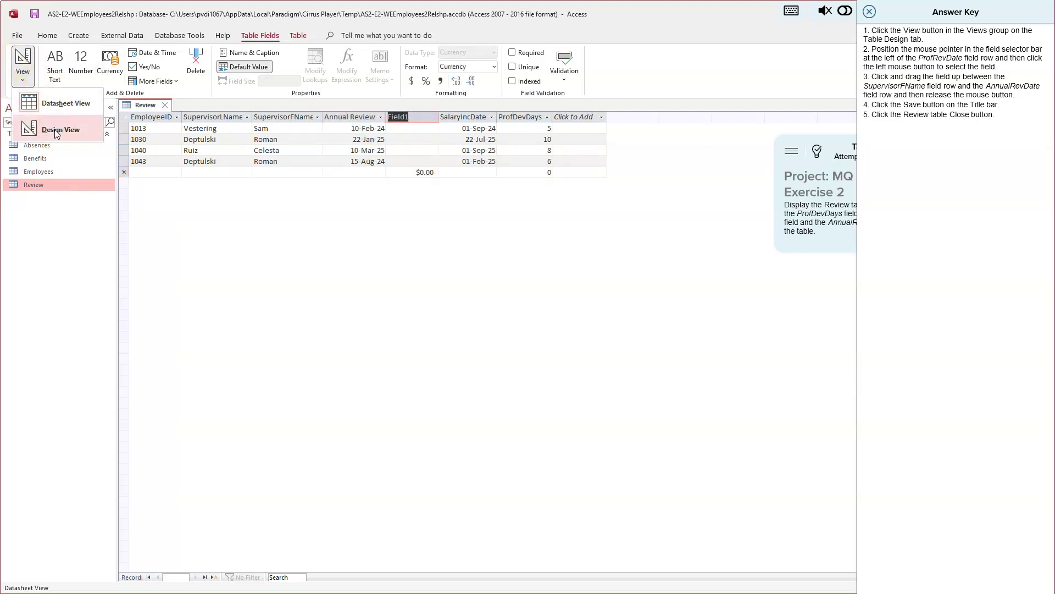
pyautogui.click(57, 132)
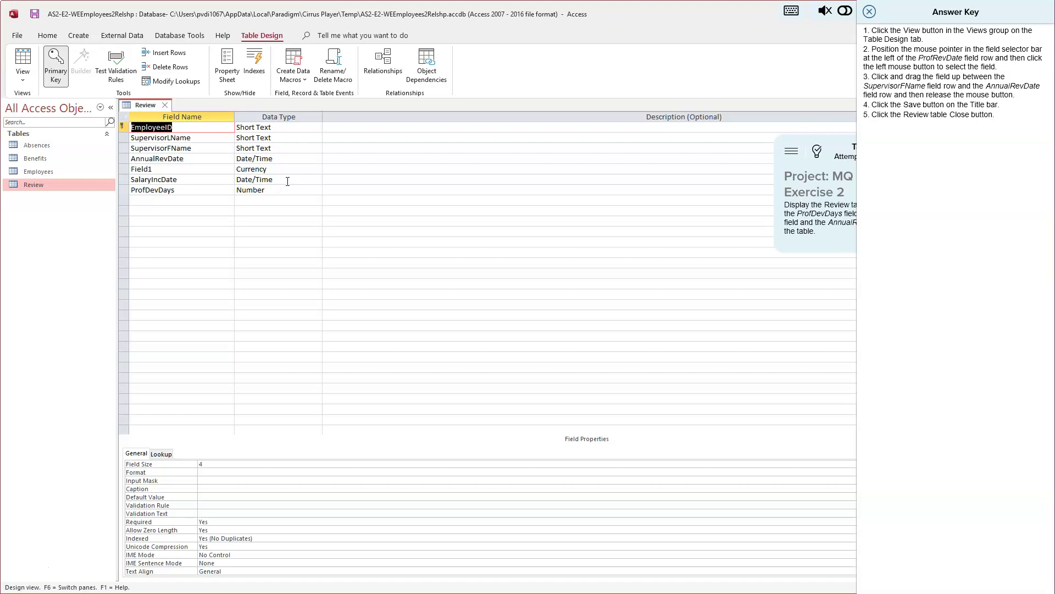
# Step: Switch the Review table back to Datasheet view and return it to Design view
pyautogui.click(14, 75)
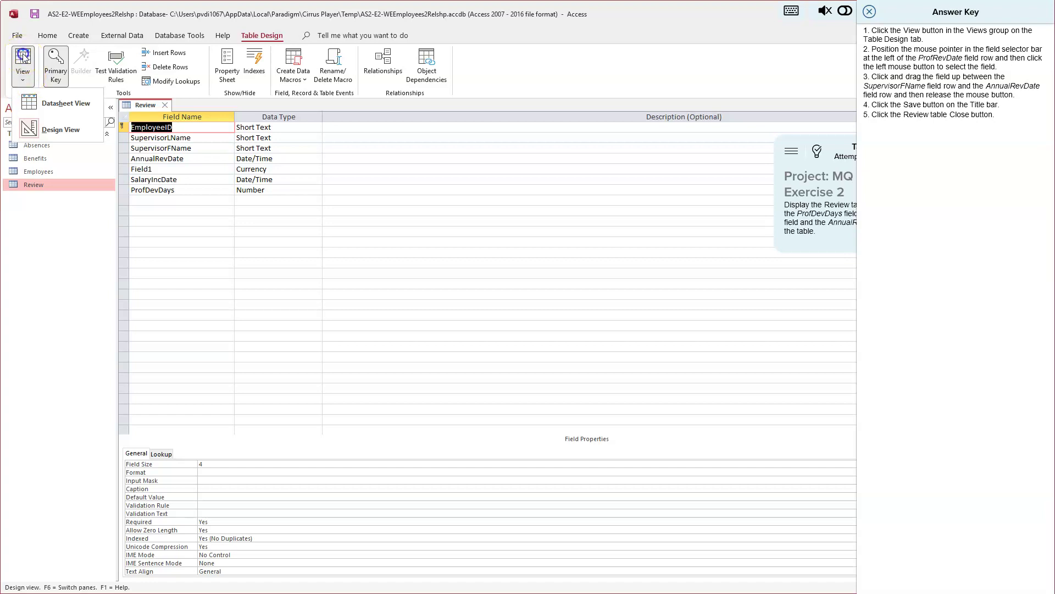
pyautogui.click(23, 59)
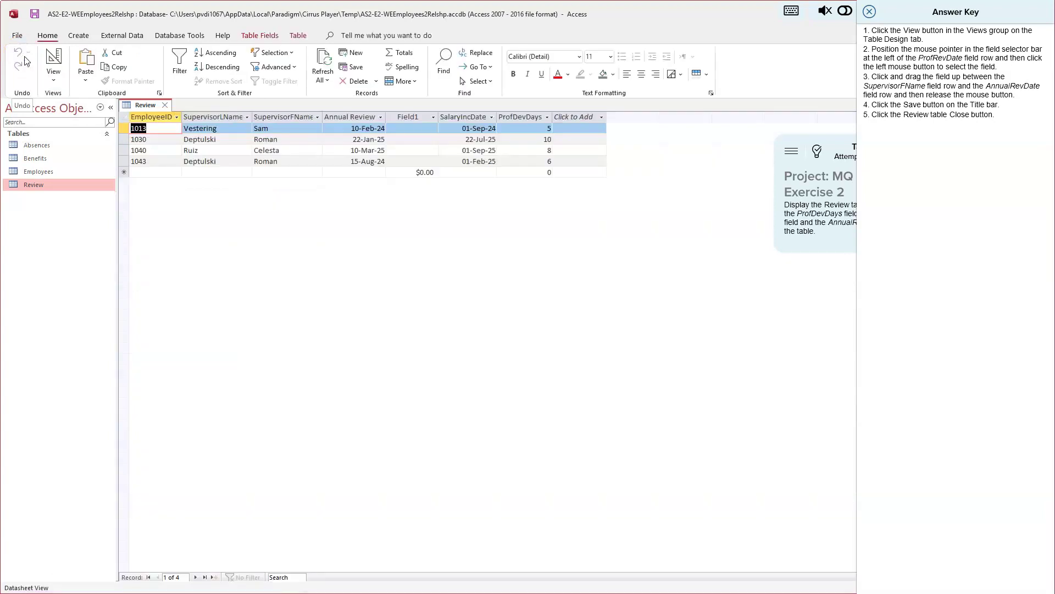
pyautogui.click(260, 37)
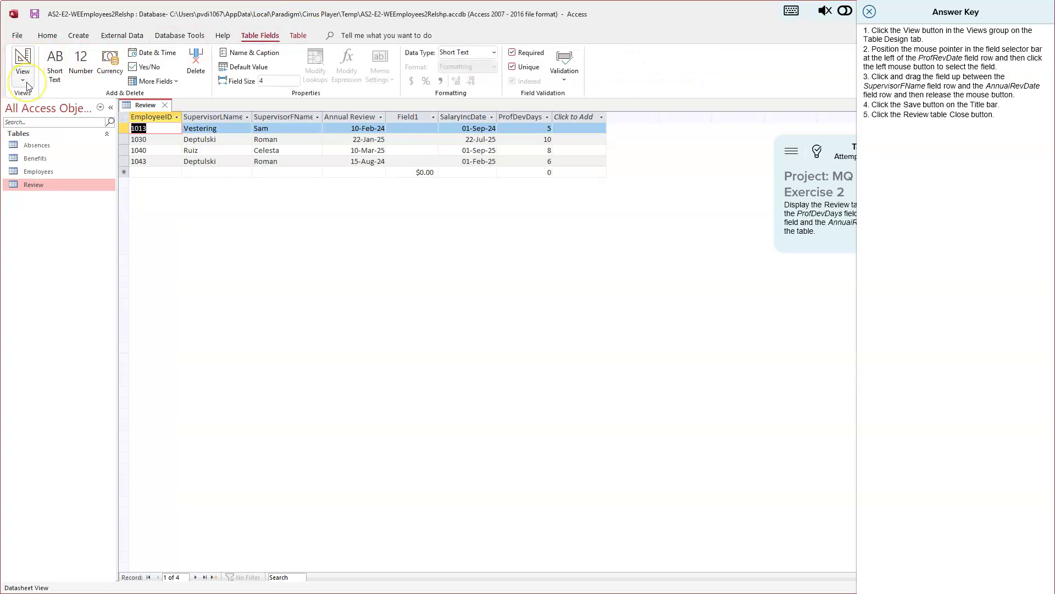
pyautogui.click(22, 59)
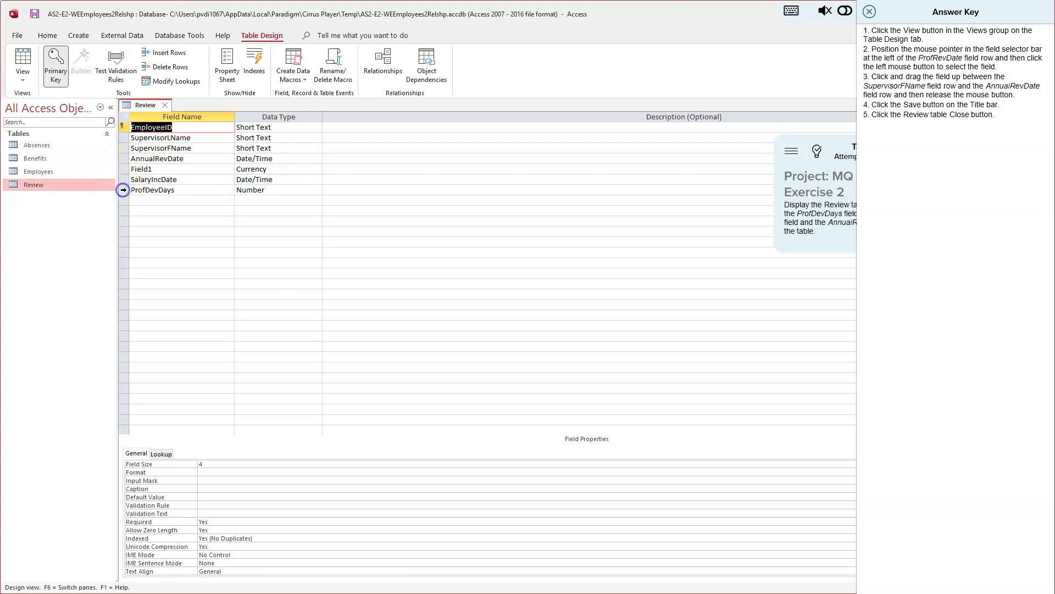
# Step: Try moving the ProfDevDays field row between SupervisorFName and AnnualRevDate, and undo the move
pyautogui.click(123, 190)
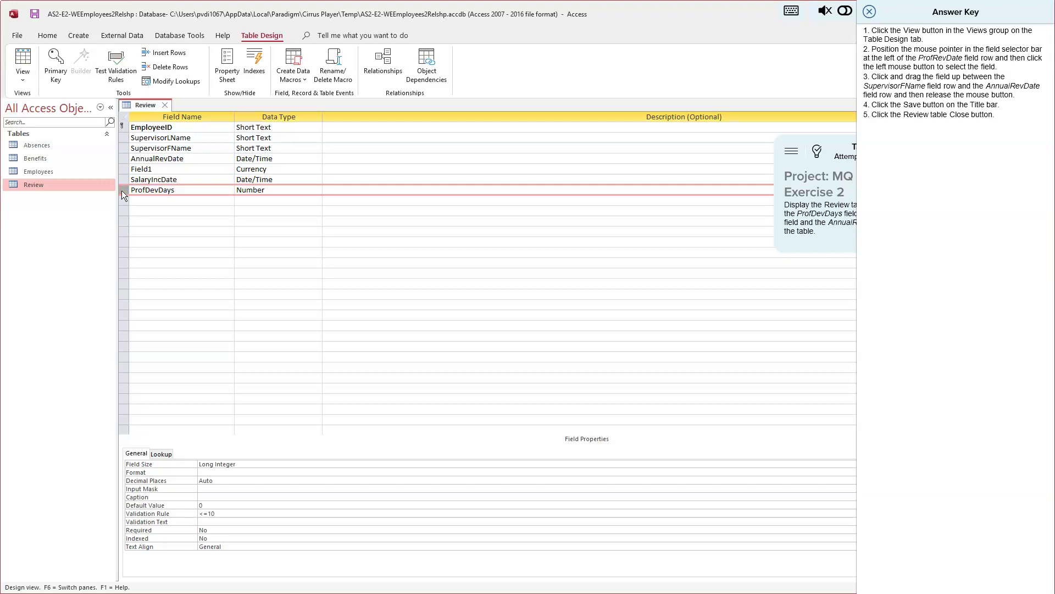
pyautogui.click(121, 190)
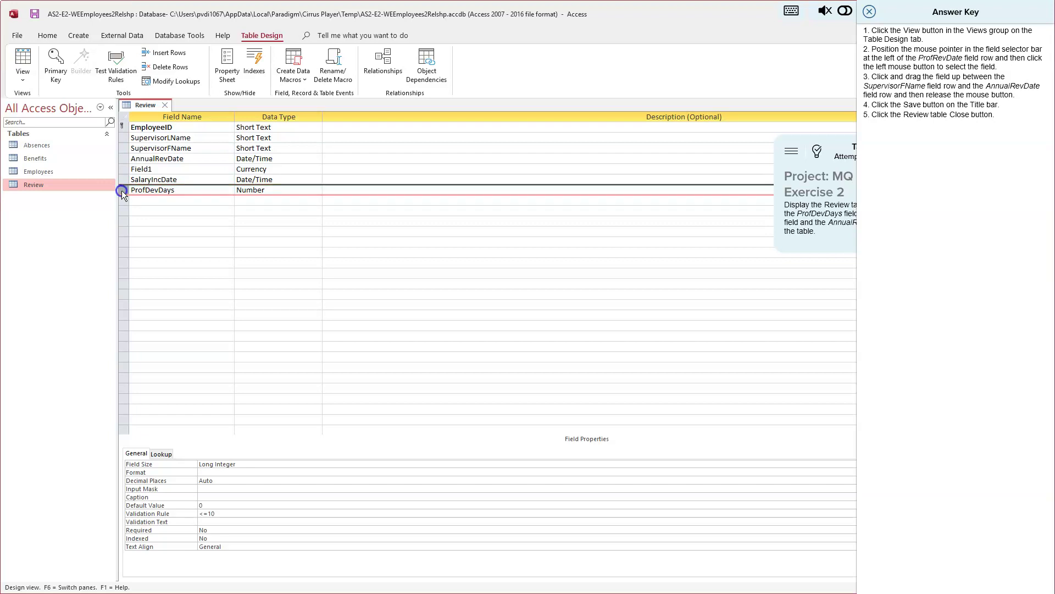
pyautogui.moveTo(124, 191); pyautogui.dragTo(123, 190)
pyautogui.moveTo(124, 190); pyautogui.dragTo(124, 169)
pyautogui.moveTo(125, 157); pyautogui.dragTo(121, 157)
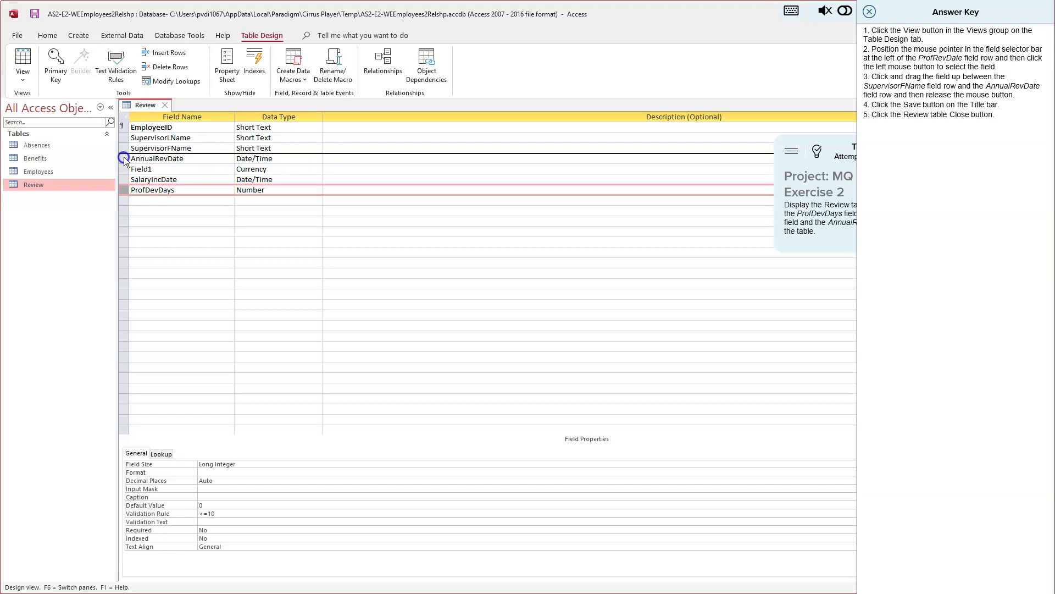
pyautogui.moveTo(124, 158); pyautogui.dragTo(125, 159)
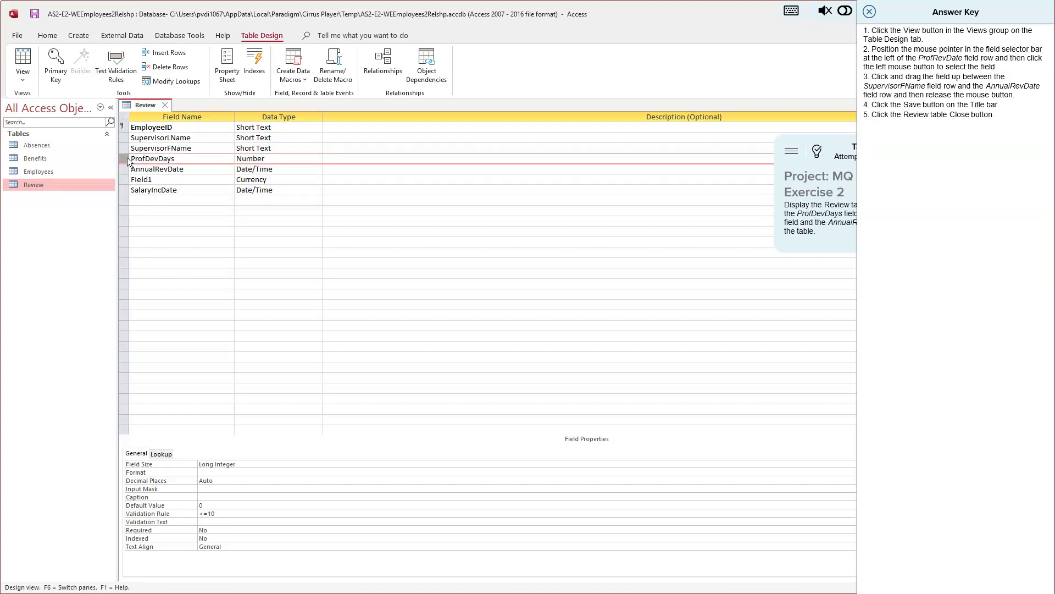
pyautogui.hotkey('ctrl', 'z')
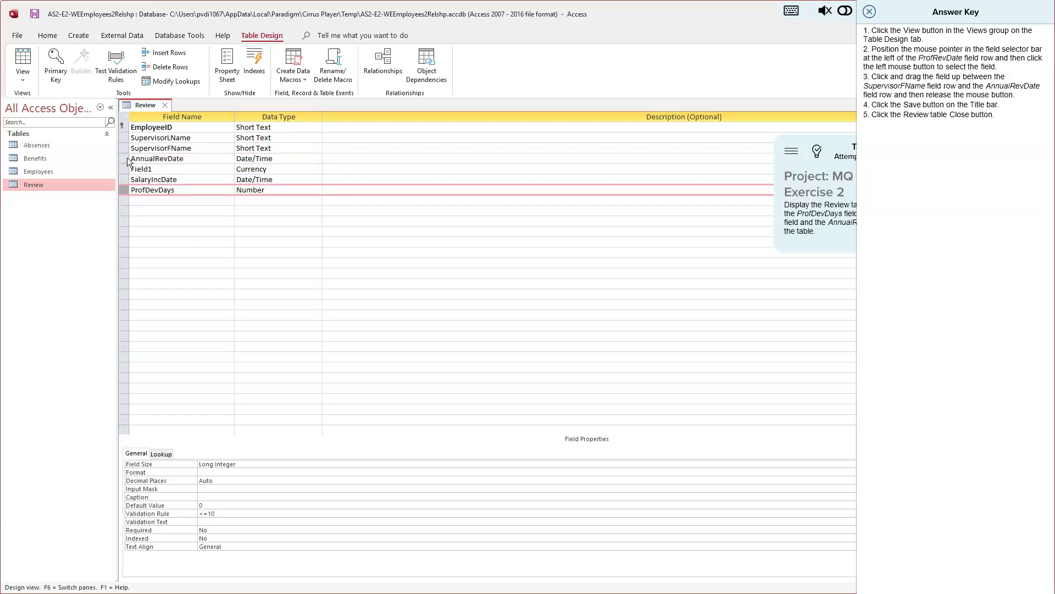
# Step: Move the ProfDevDays field row so it sits between the SupervisorFName and AnnualRevDate fields
pyautogui.click(122, 137)
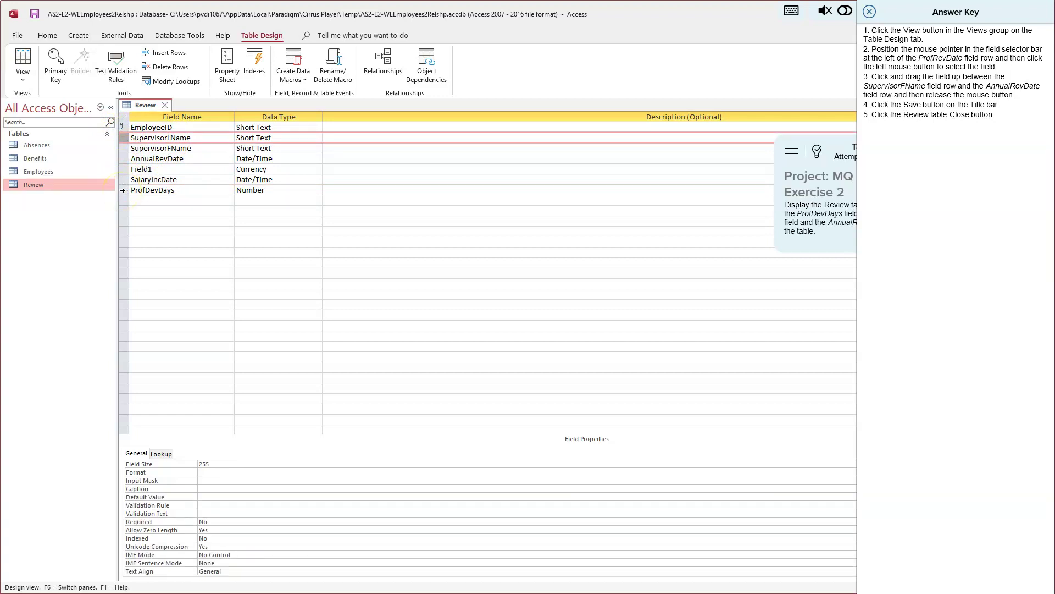
pyautogui.click(123, 190)
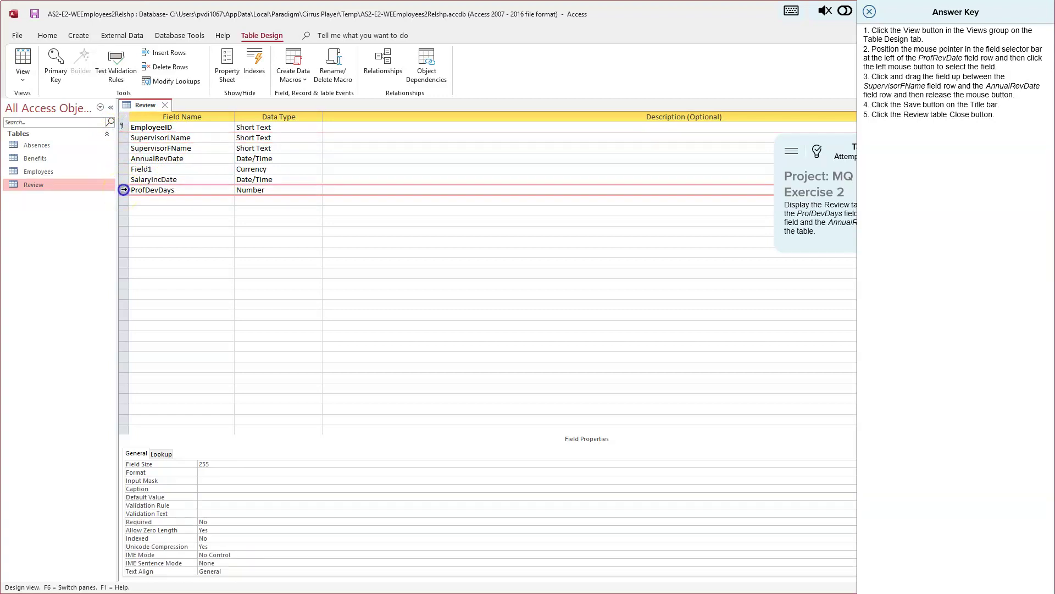
pyautogui.moveTo(124, 190)
pyautogui.mouseDown()
pyautogui.moveTo(123, 173)
pyautogui.moveTo(122, 189)
pyautogui.mouseUp()
pyautogui.click(124, 190)
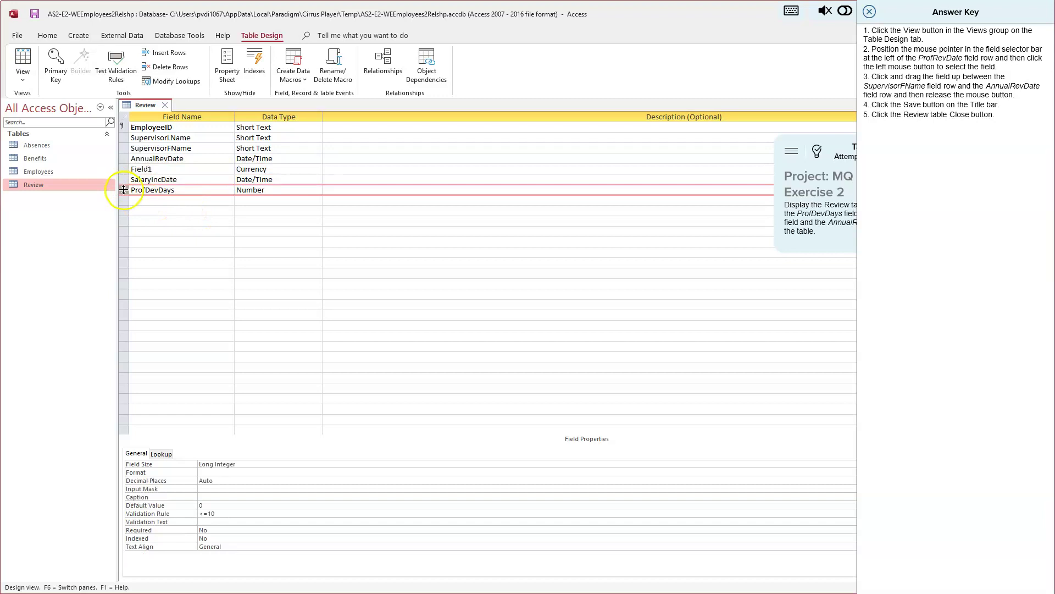
pyautogui.moveTo(124, 189); pyautogui.dragTo(120, 189)
pyautogui.click(85, 190)
pyautogui.click(124, 189)
pyautogui.moveTo(124, 188); pyautogui.dragTo(121, 158)
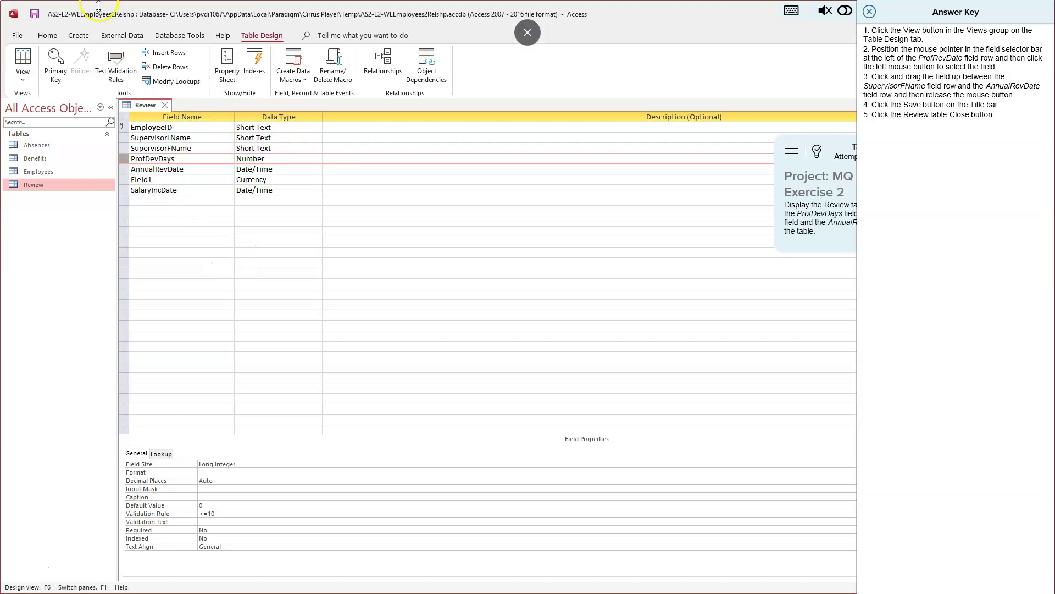
# Step: Save the Review table's changed design and close the table
pyautogui.click(34, 17)
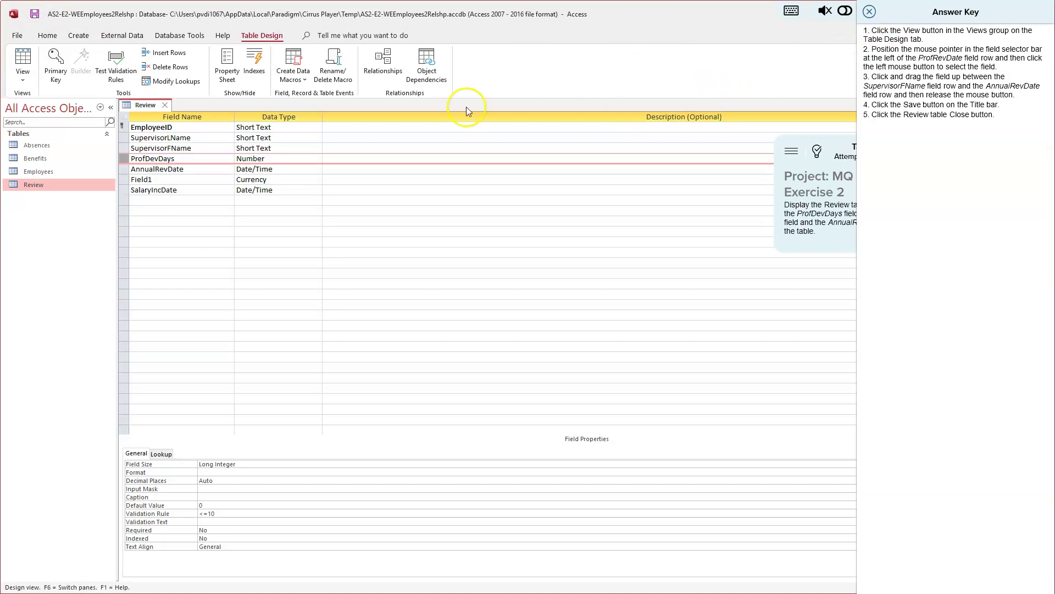
pyautogui.click(167, 105)
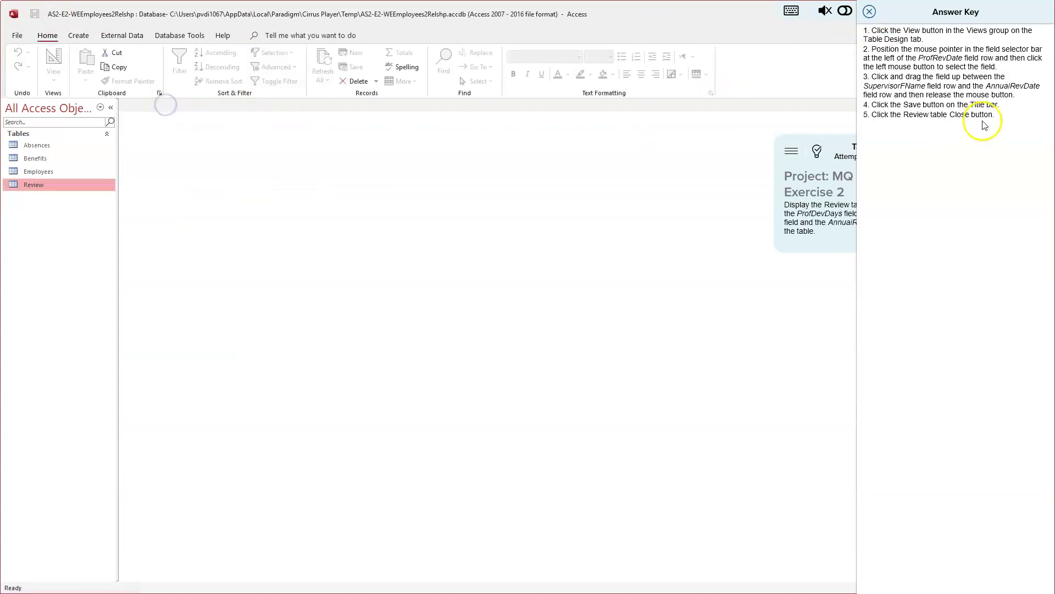
# Step: Close the answer key, advance to task 3 of 6 and display the answer key for it
pyautogui.click(870, 11)
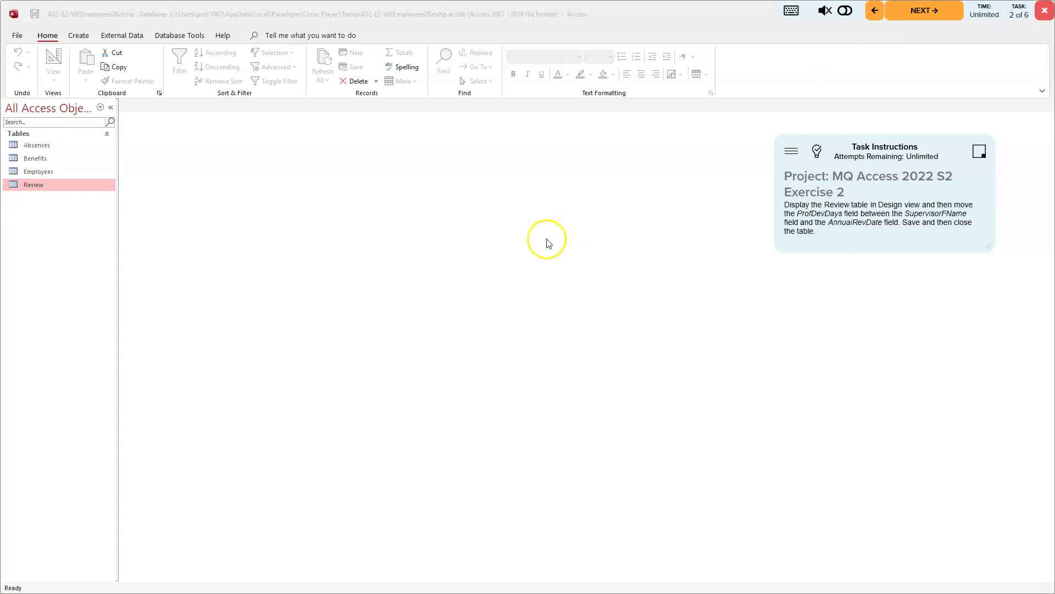
pyautogui.click(925, 11)
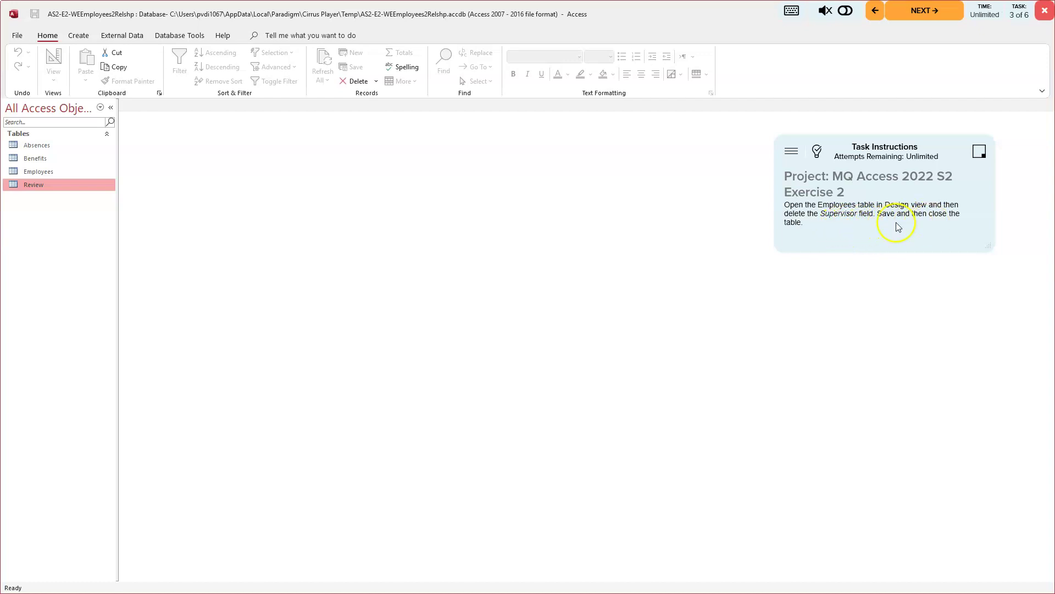
pyautogui.click(817, 151)
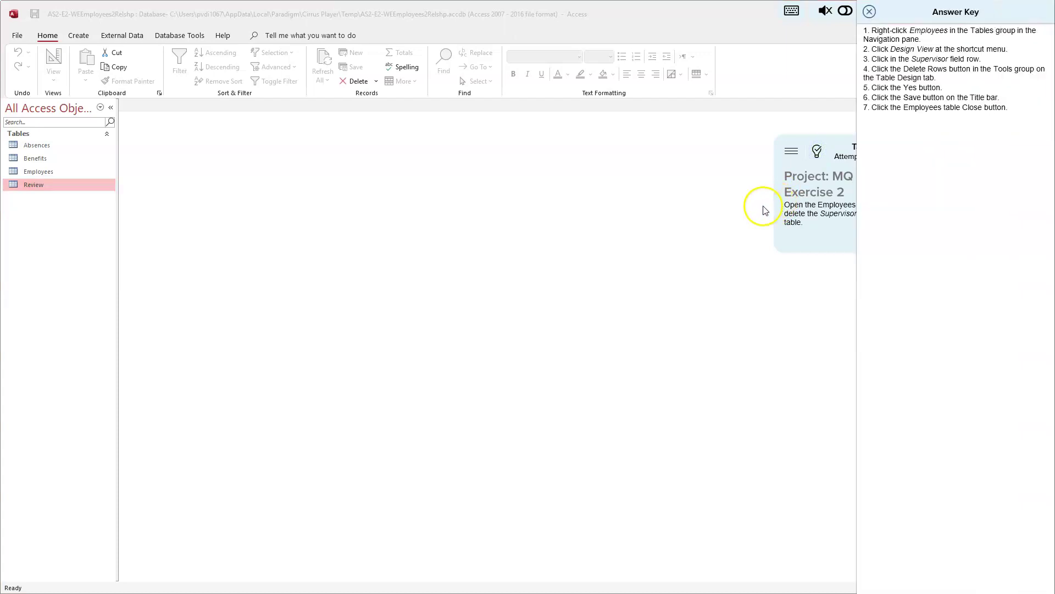
# Step: Open the Employees table in Design view
pyautogui.rightClick(37, 172)
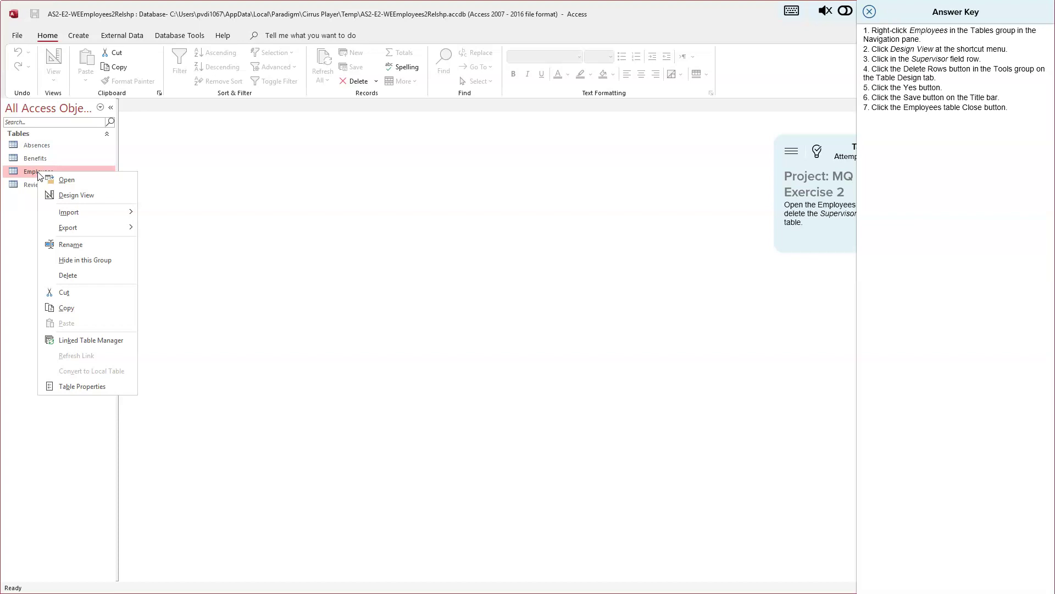
pyautogui.click(77, 195)
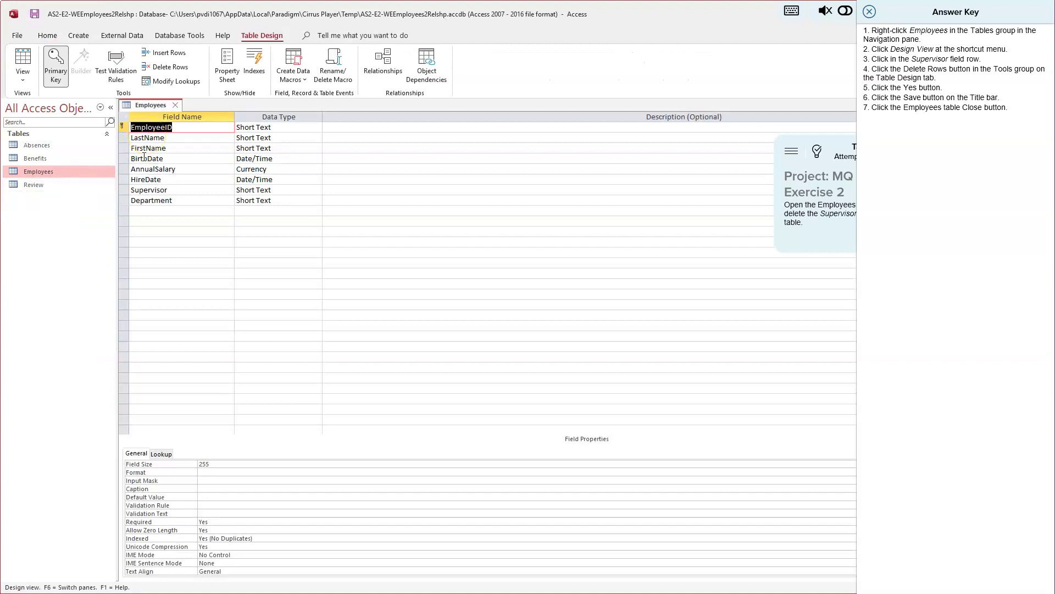
# Step: Permanently delete the Supervisor field from the Employees table and close the table with the change saved
pyautogui.click(125, 190)
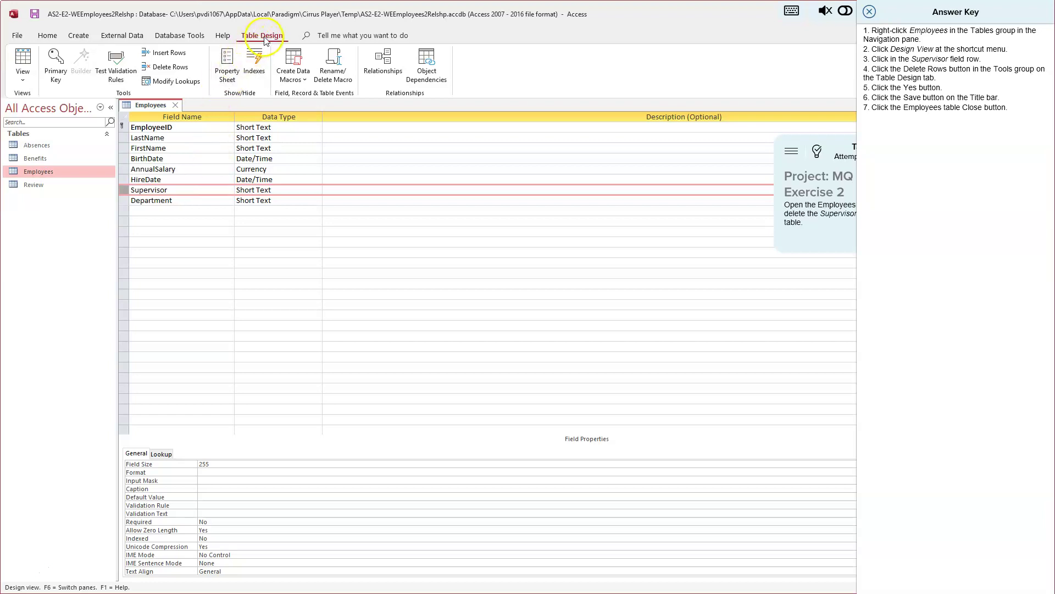
pyautogui.click(167, 67)
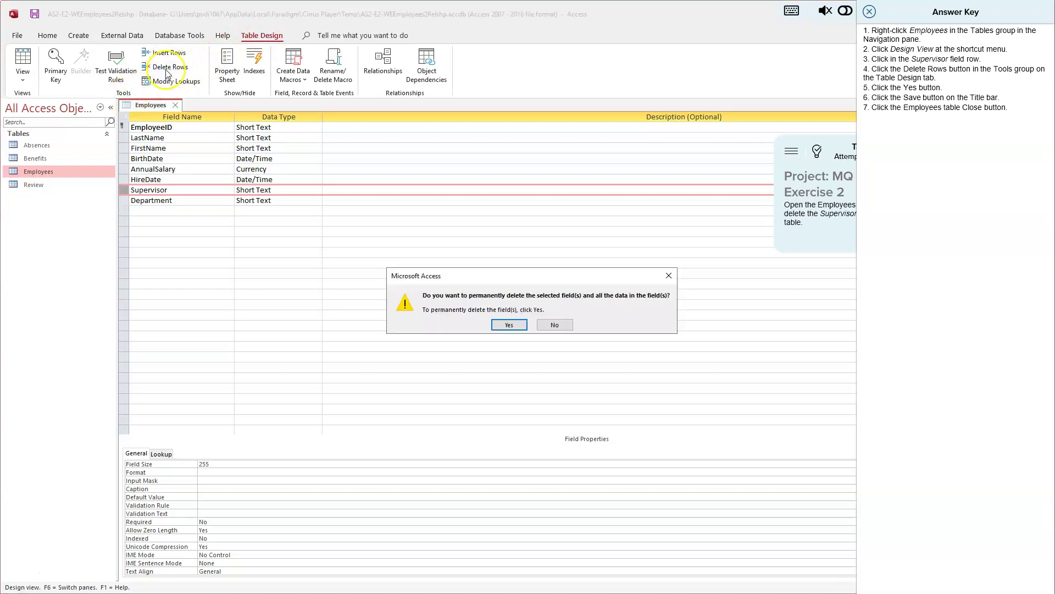
pyautogui.click(509, 326)
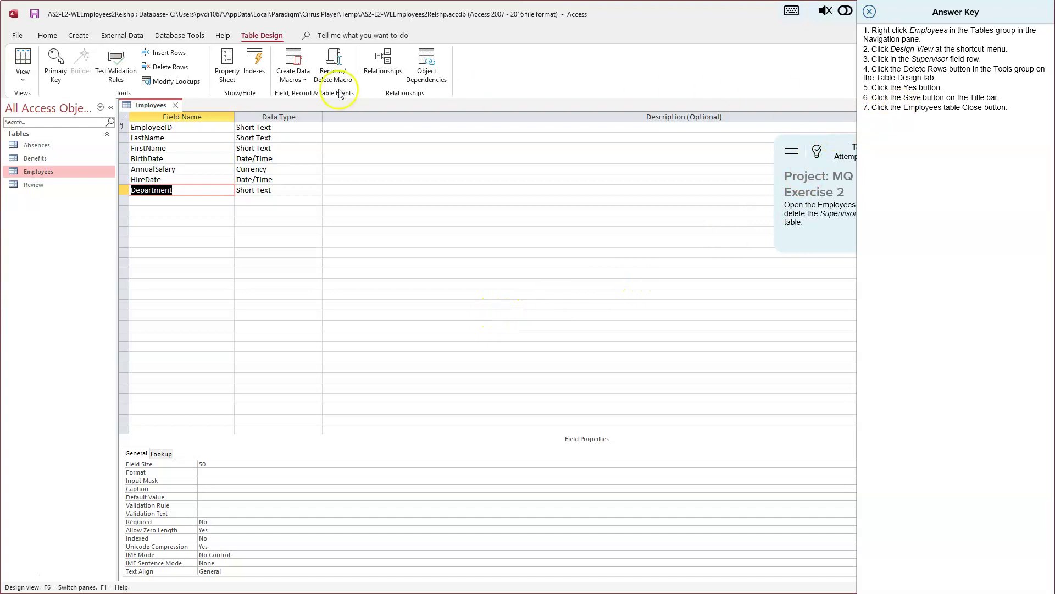
pyautogui.click(34, 14)
pyautogui.click(175, 105)
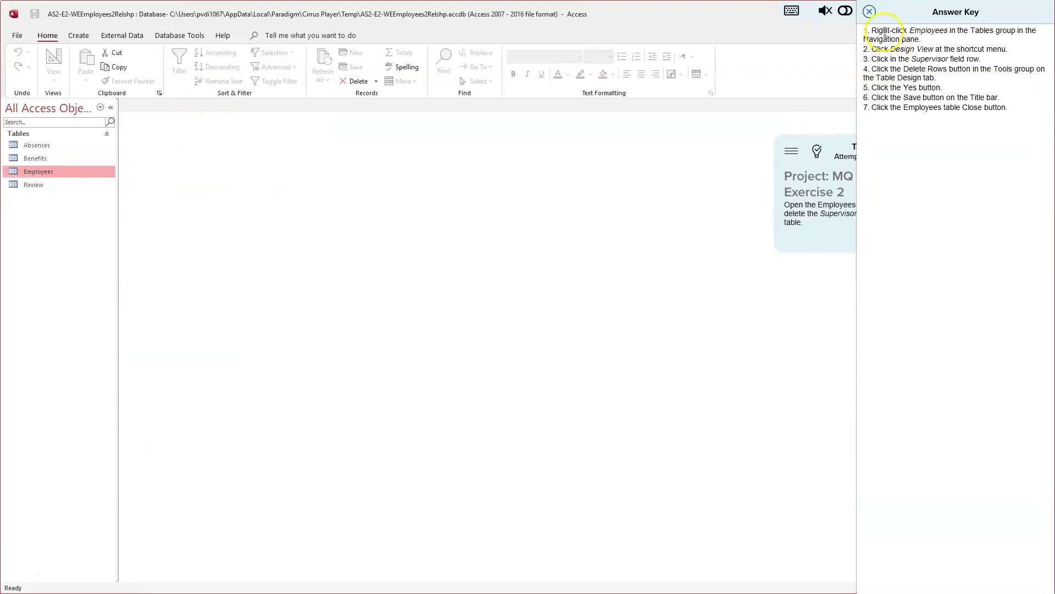
# Step: Close the answer key, advance to task 4 of 6 and display the answer key for it
pyautogui.click(873, 14)
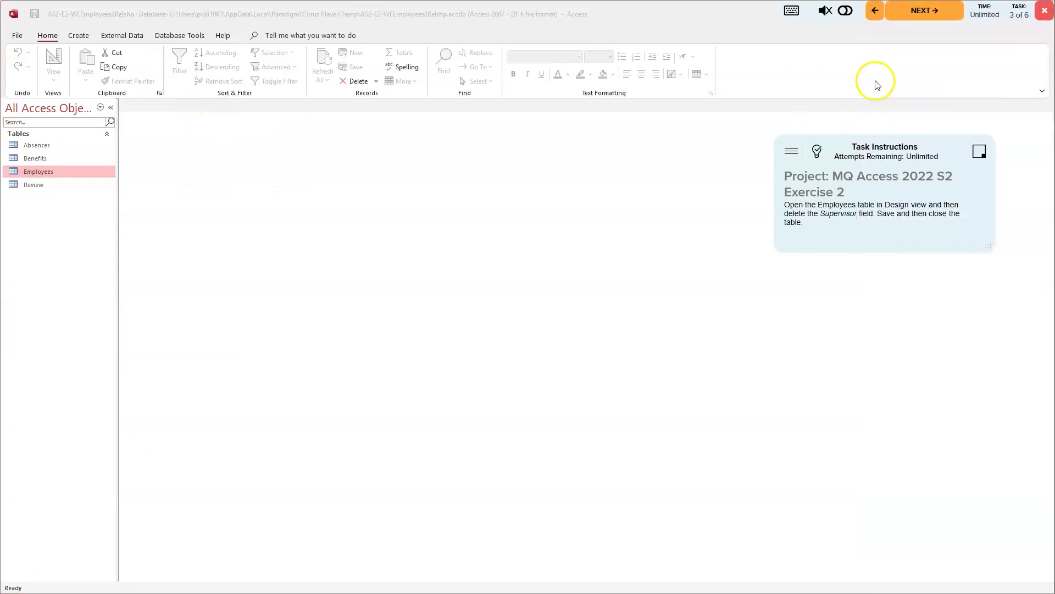
pyautogui.click(916, 13)
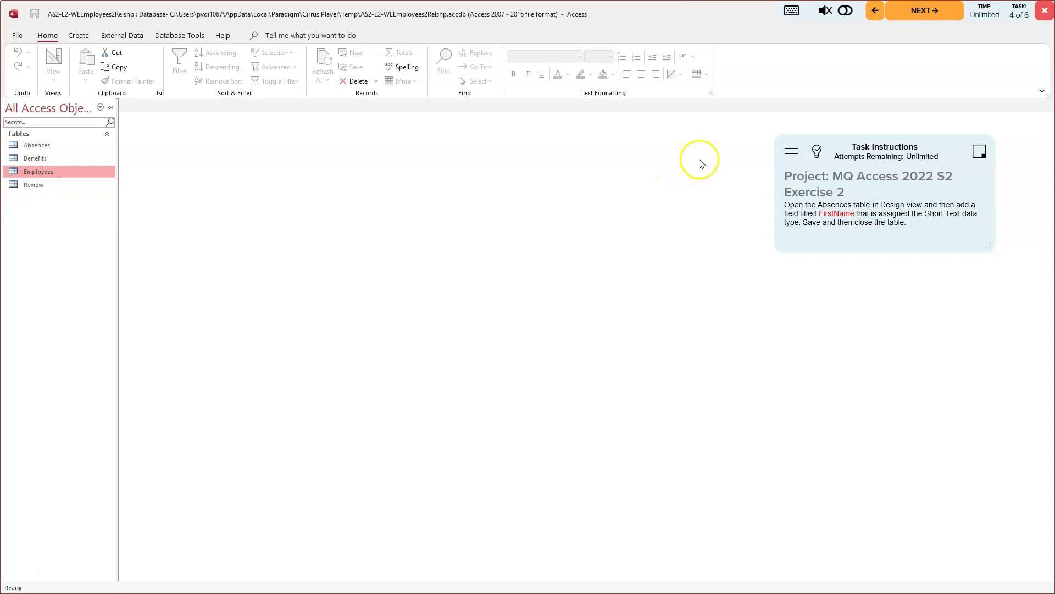
pyautogui.click(817, 155)
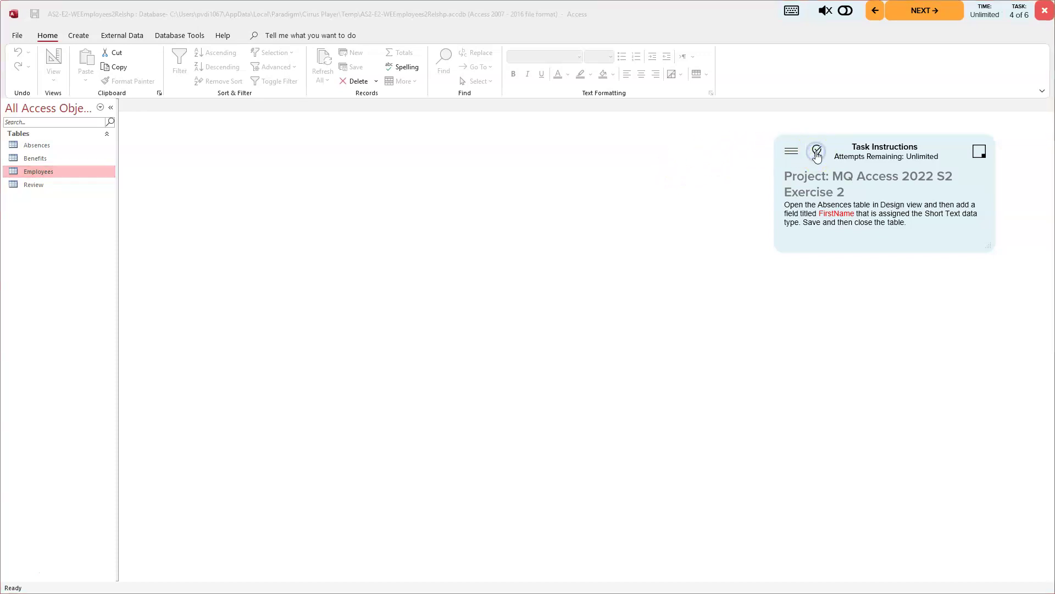
pyautogui.click(793, 156)
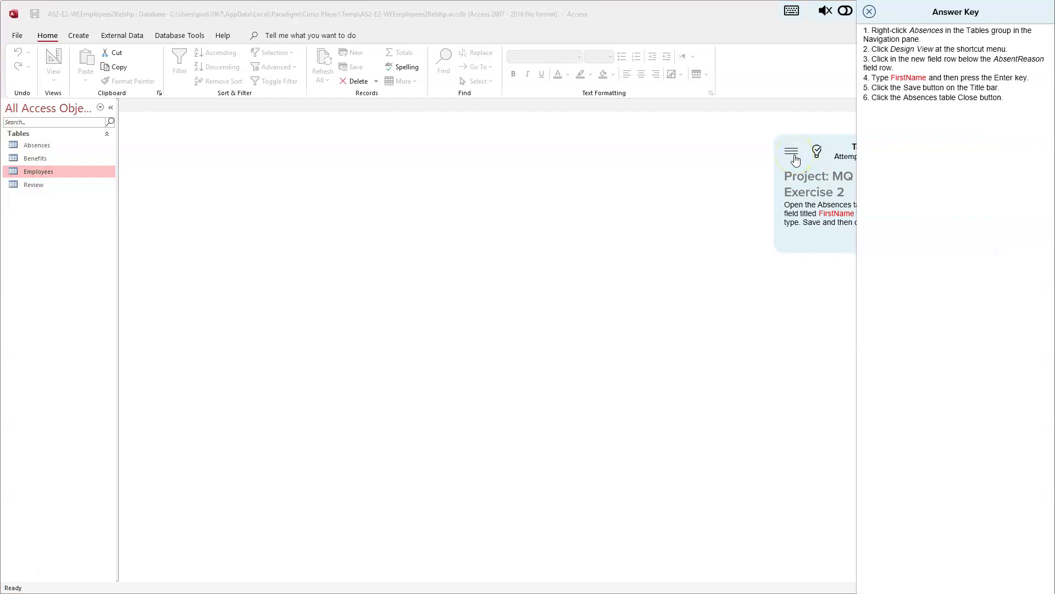
# Step: Open the Absences table in Design view and add a Short Text field named FirstName below AbsentReason
pyautogui.rightClick(34, 146)
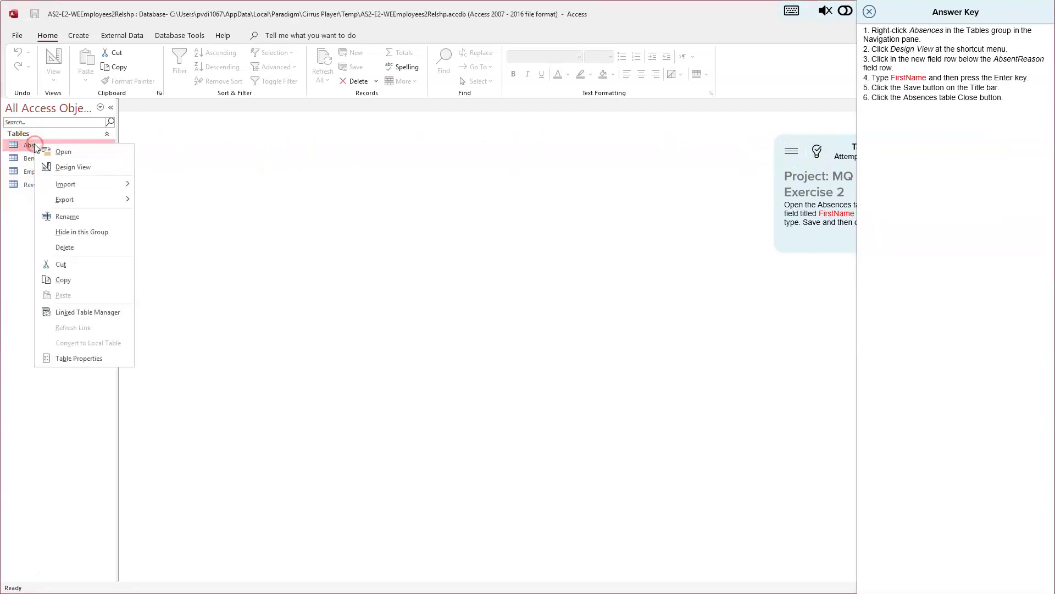
pyautogui.click(75, 168)
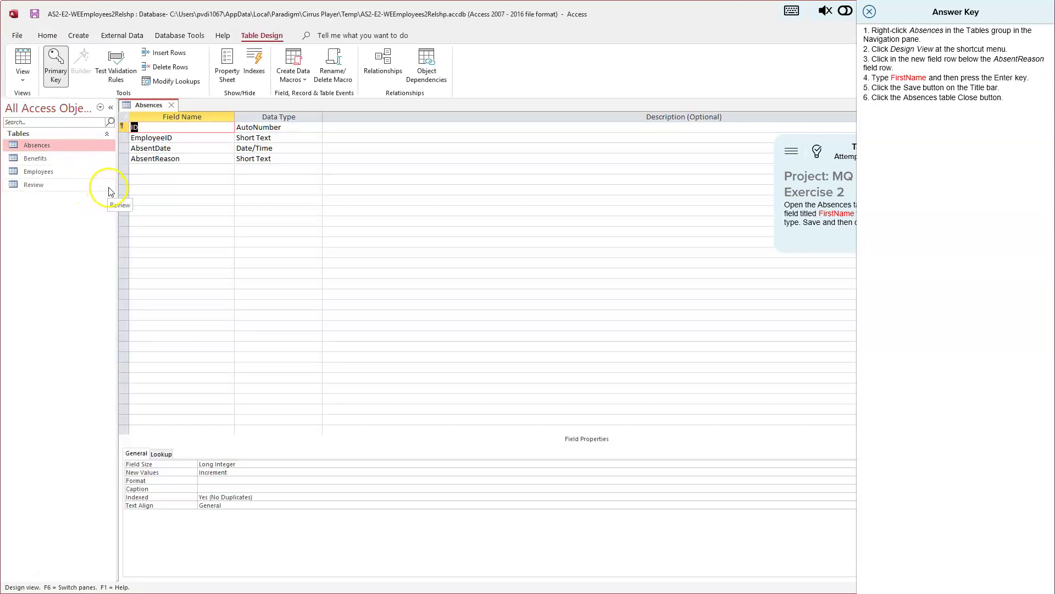
pyautogui.click(135, 169)
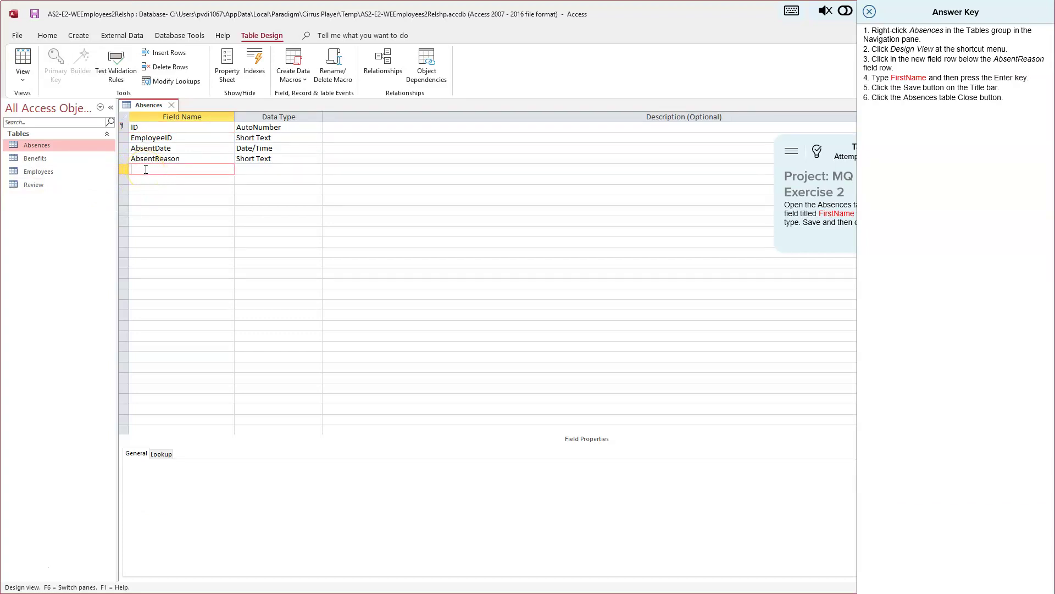
pyautogui.write('FirstNames')
pyautogui.press('BackSpace')
pyautogui.press('Return')
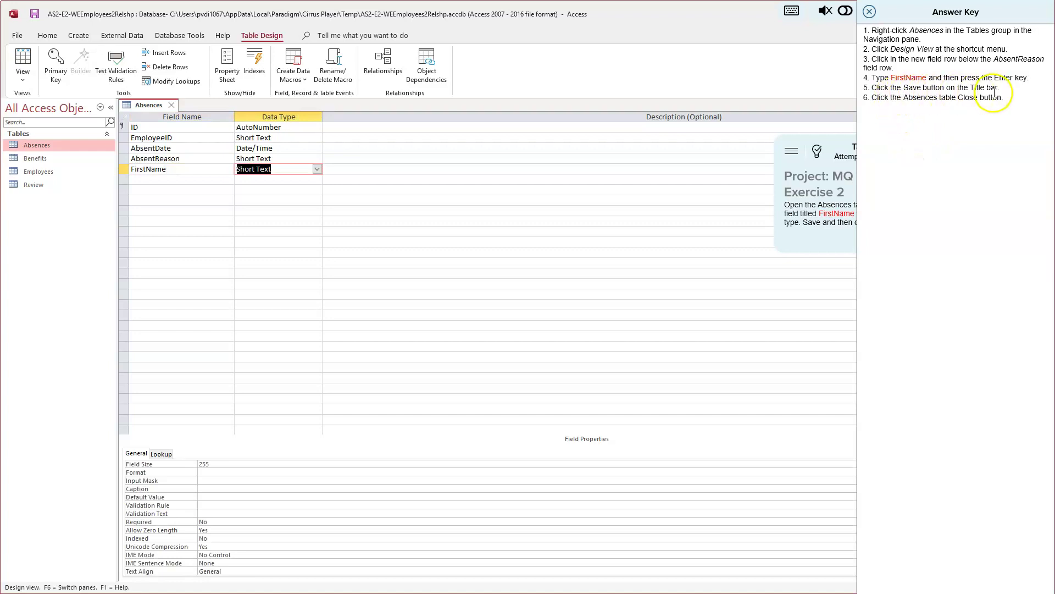
# Step: Save the Absences table's design, check the FirstName column in Datasheet view, and close the table from Design view
pyautogui.click(34, 16)
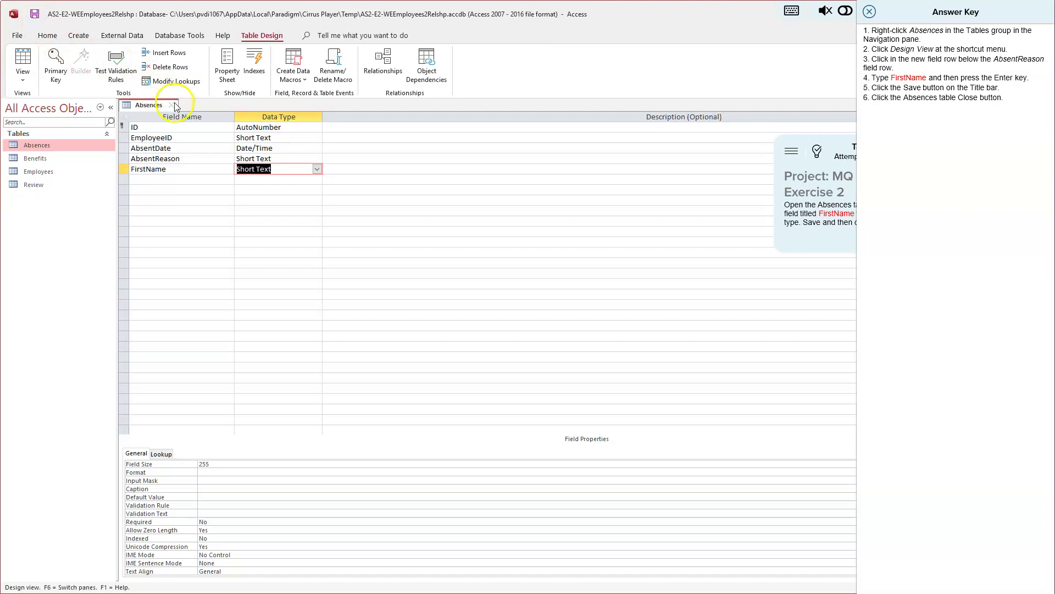
pyautogui.click(177, 127)
pyautogui.click(23, 65)
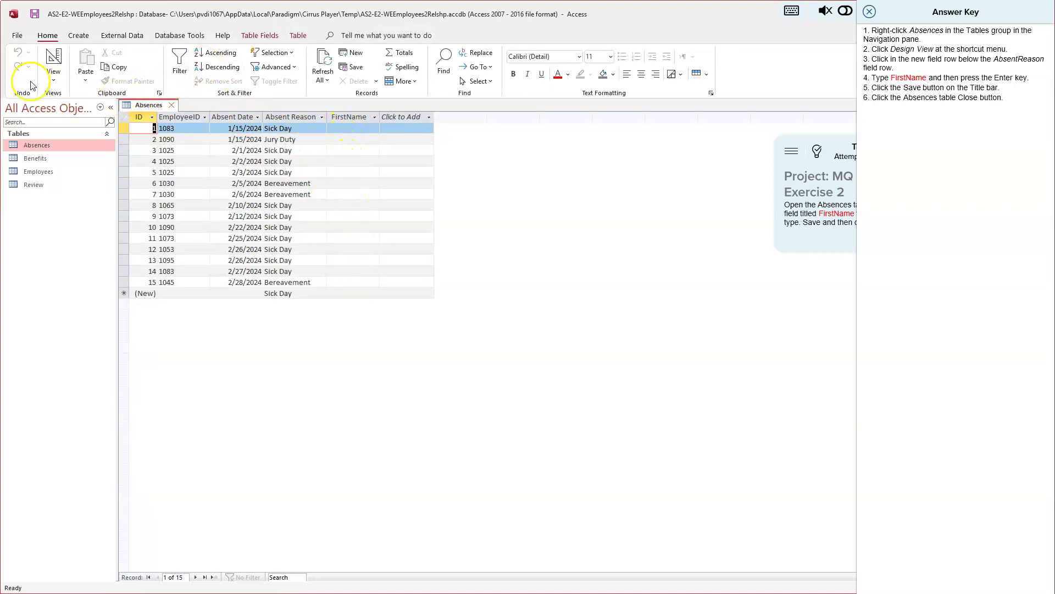
pyautogui.click(55, 62)
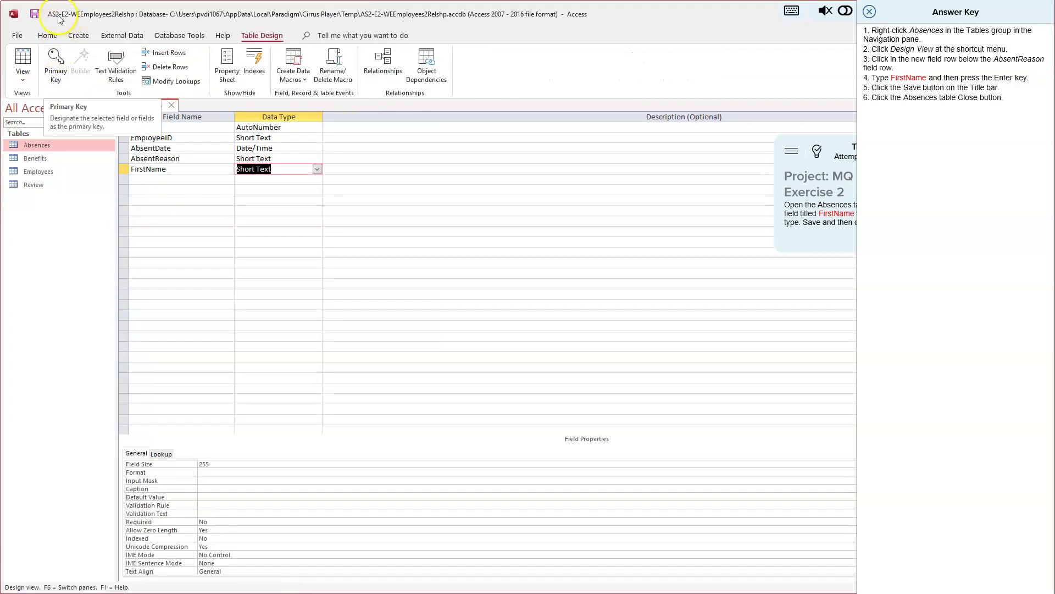
pyautogui.click(35, 13)
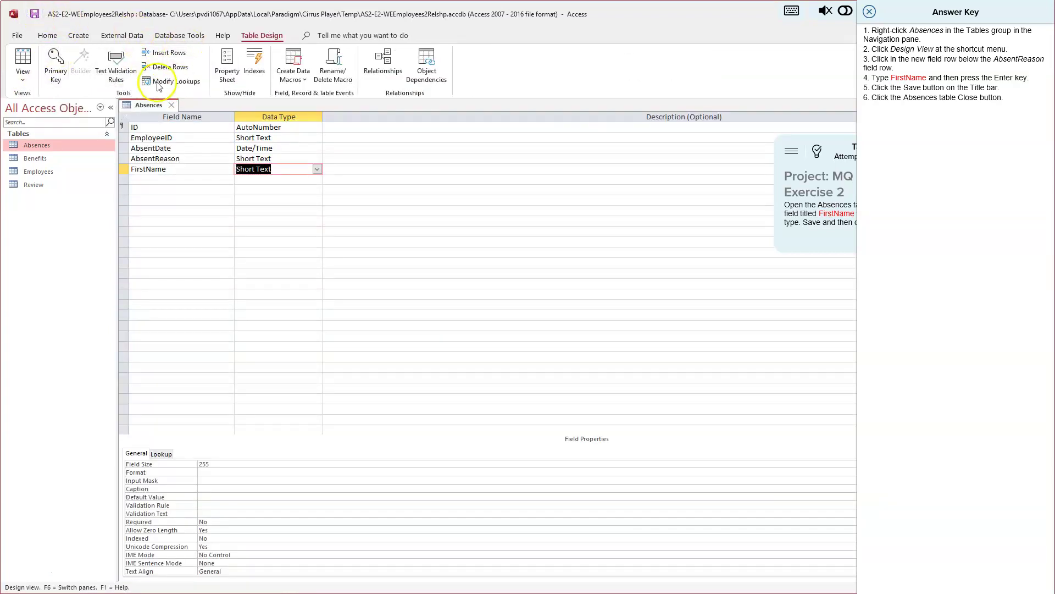
pyautogui.click(171, 105)
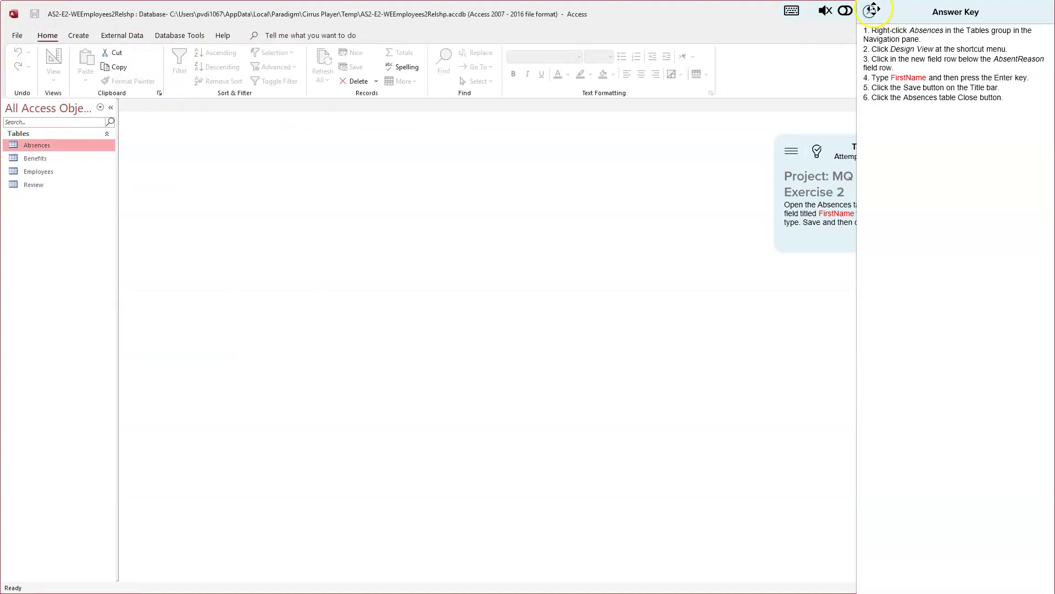
# Step: Close the answer key, advance to task 5 of 6 and display the answer key for it
pyautogui.click(870, 12)
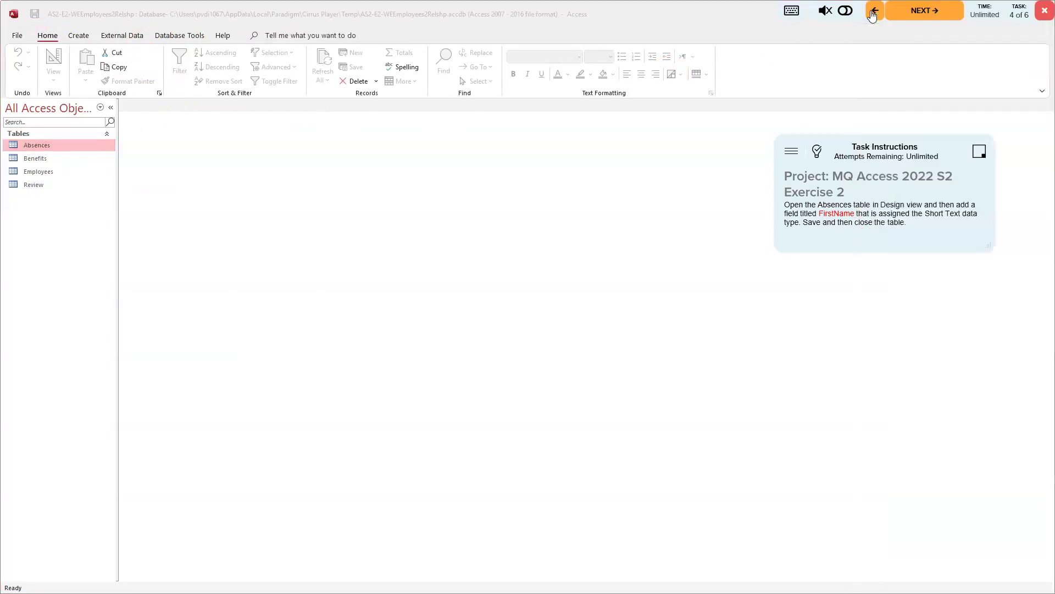
pyautogui.click(927, 11)
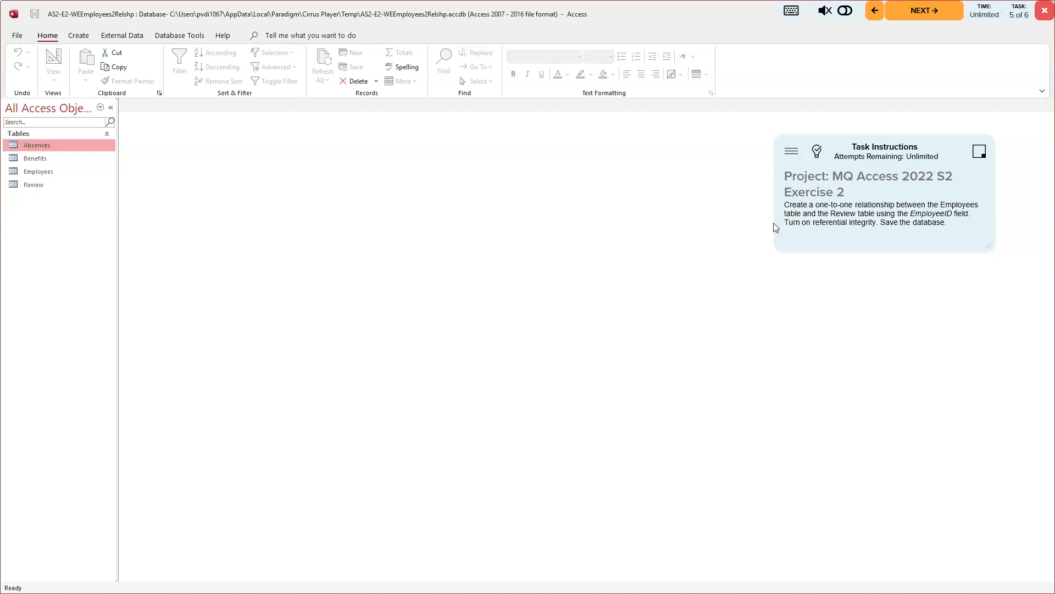
pyautogui.click(817, 153)
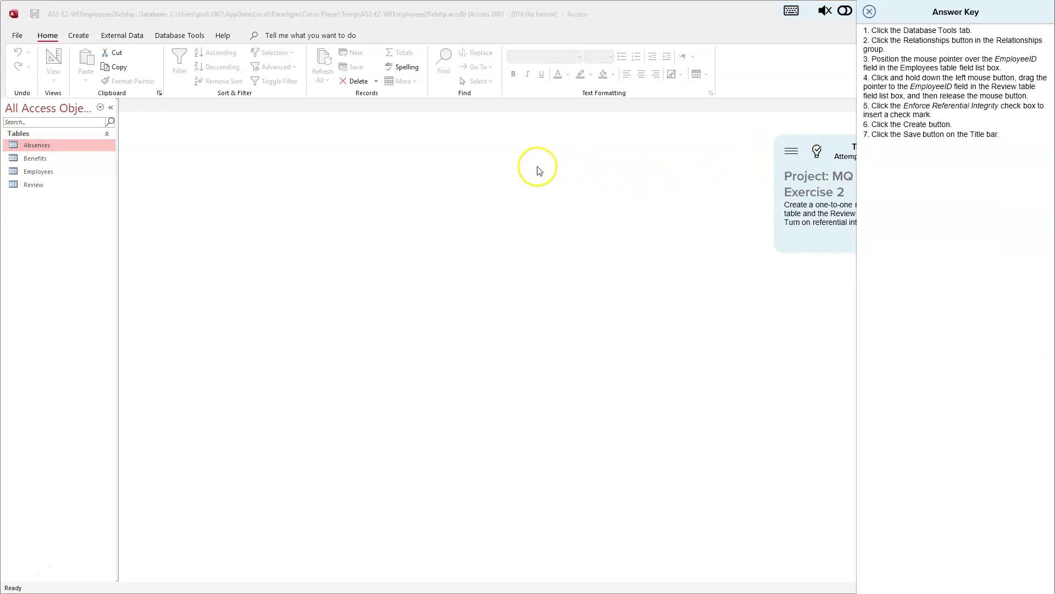
# Step: Create and save a one-to-one relationship from Employees to Review on the EmployeeID field, with referential integrity enforced
pyautogui.click(182, 37)
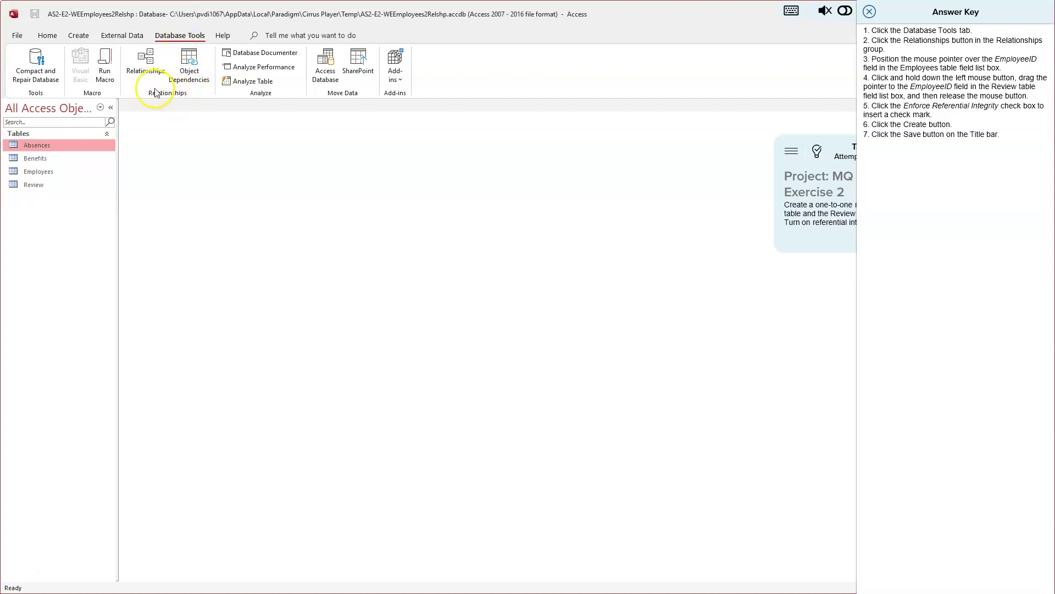
pyautogui.click(147, 59)
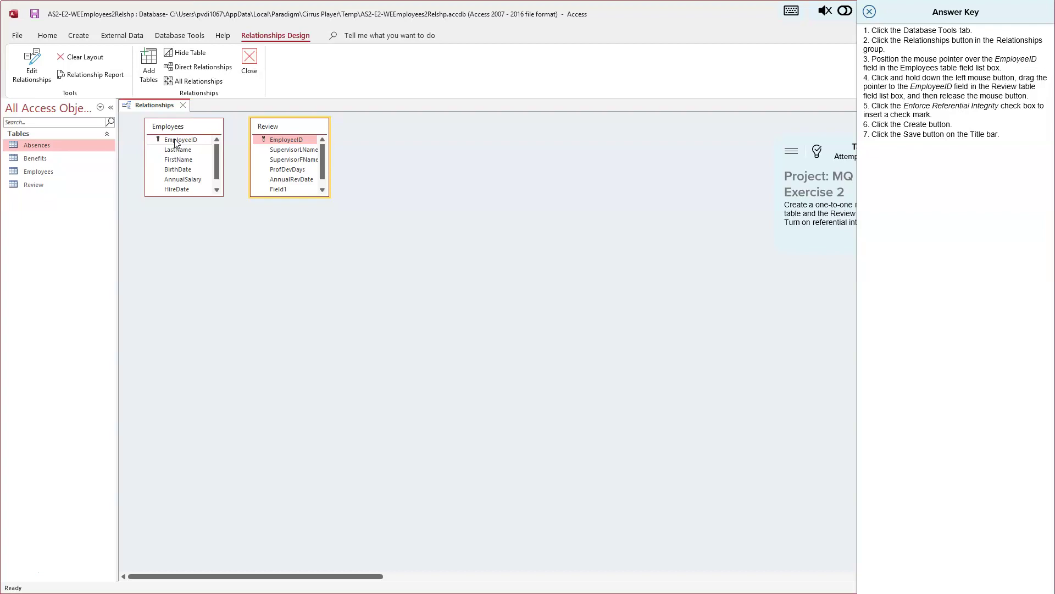
pyautogui.moveTo(177, 141); pyautogui.dragTo(288, 141)
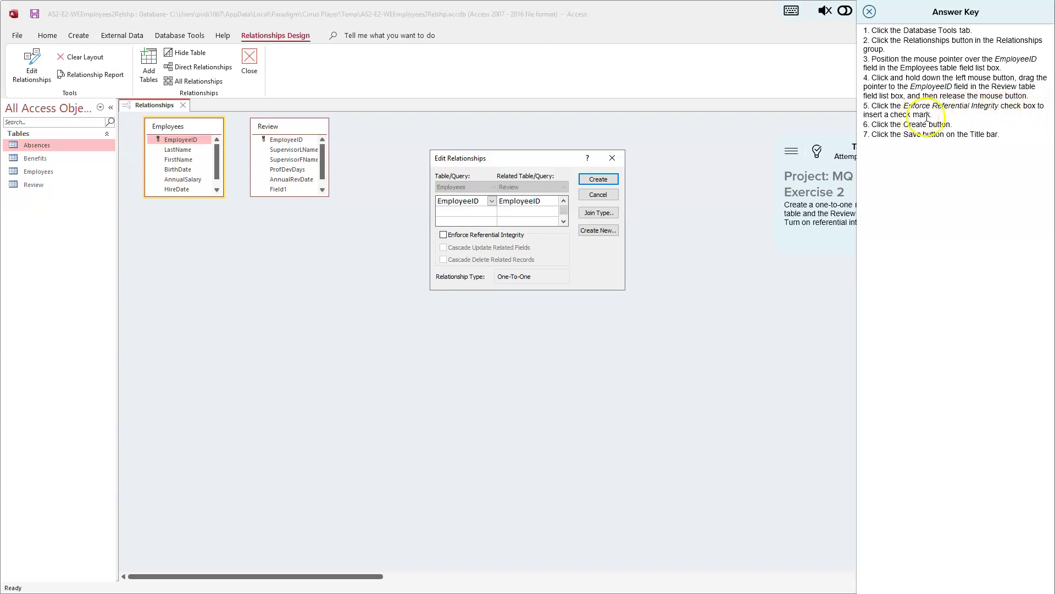
pyautogui.click(444, 235)
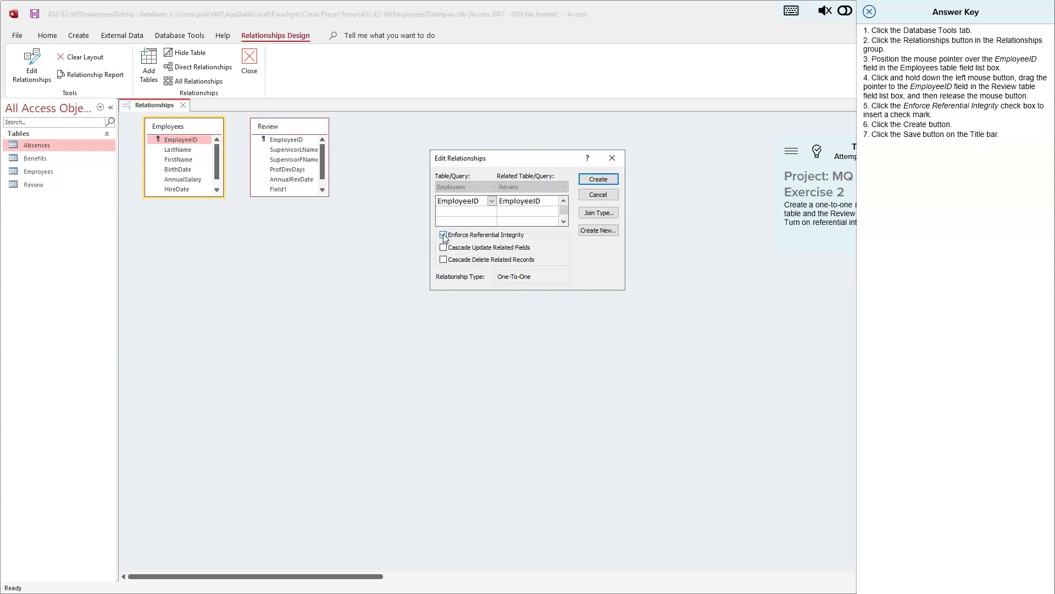
pyautogui.click(603, 179)
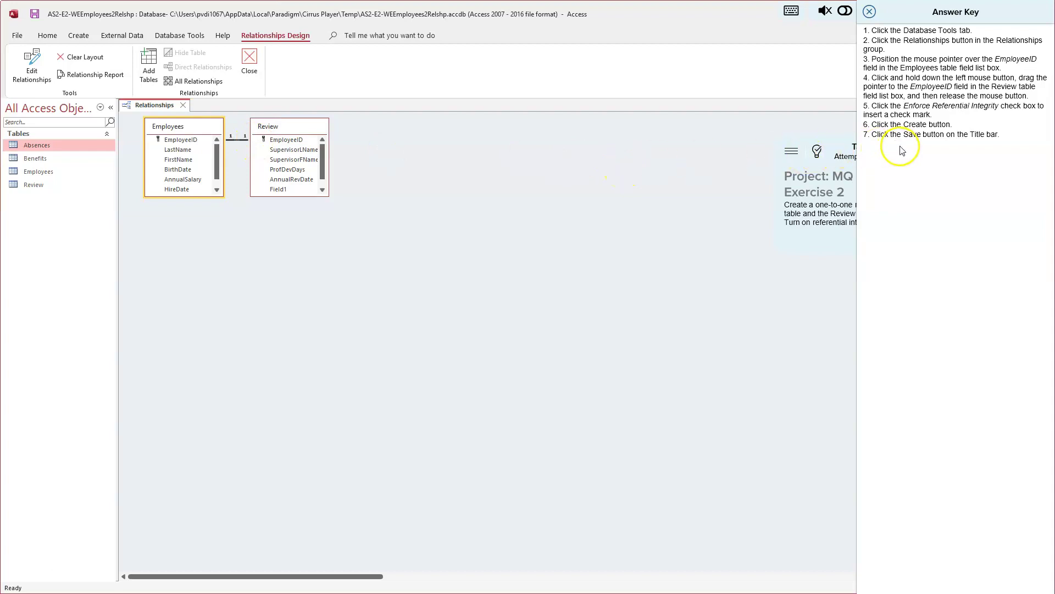
pyautogui.click(34, 15)
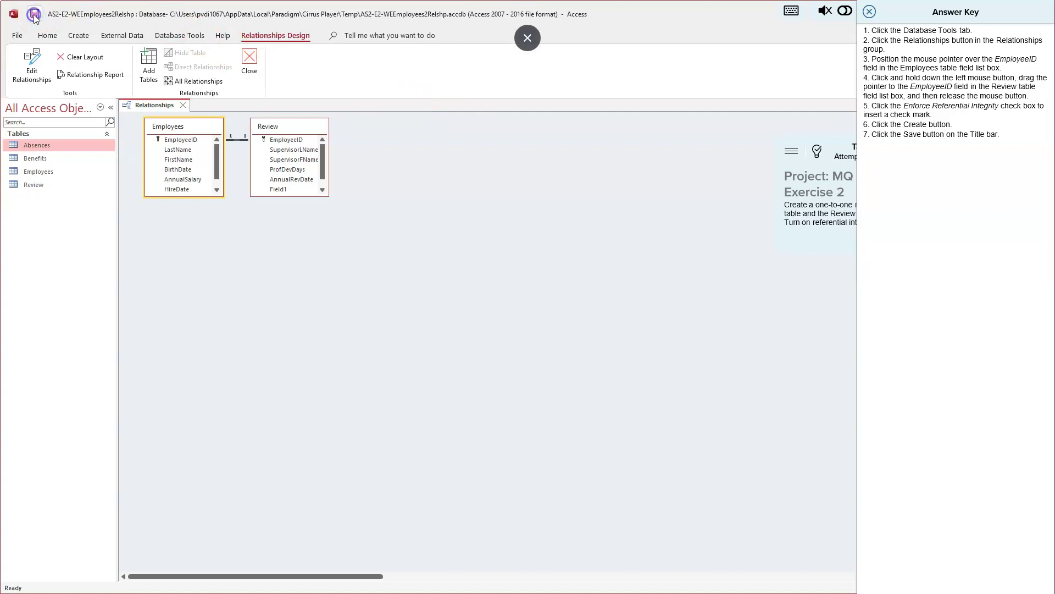
# Step: Close the answer key, advance to task 6 of 6 and display the answer key for it
pyautogui.click(871, 12)
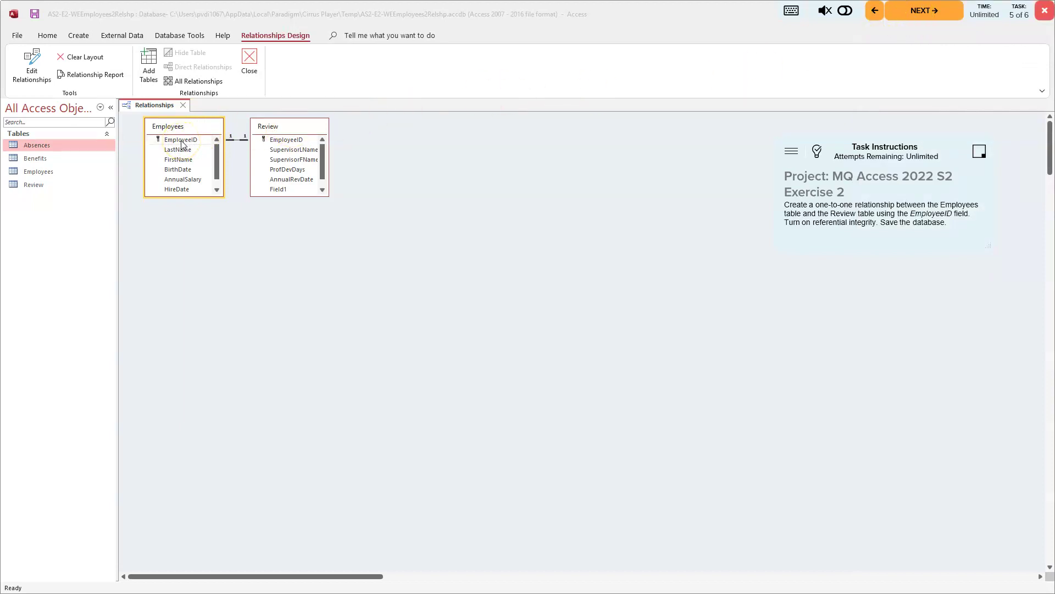
pyautogui.moveTo(182, 144); pyautogui.dragTo(287, 144)
pyautogui.click(281, 145)
pyautogui.click(930, 14)
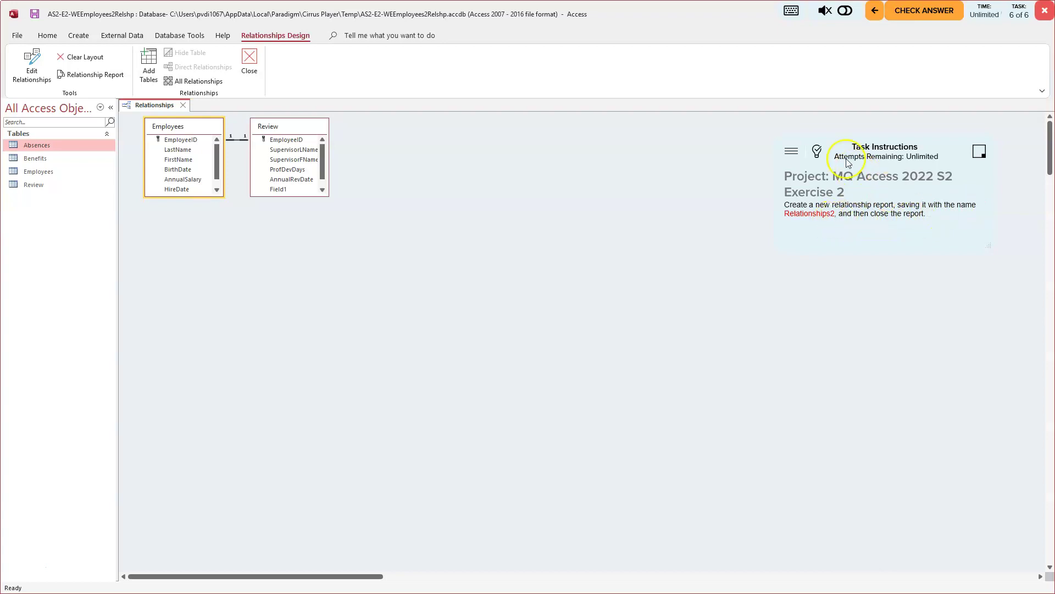
pyautogui.click(818, 154)
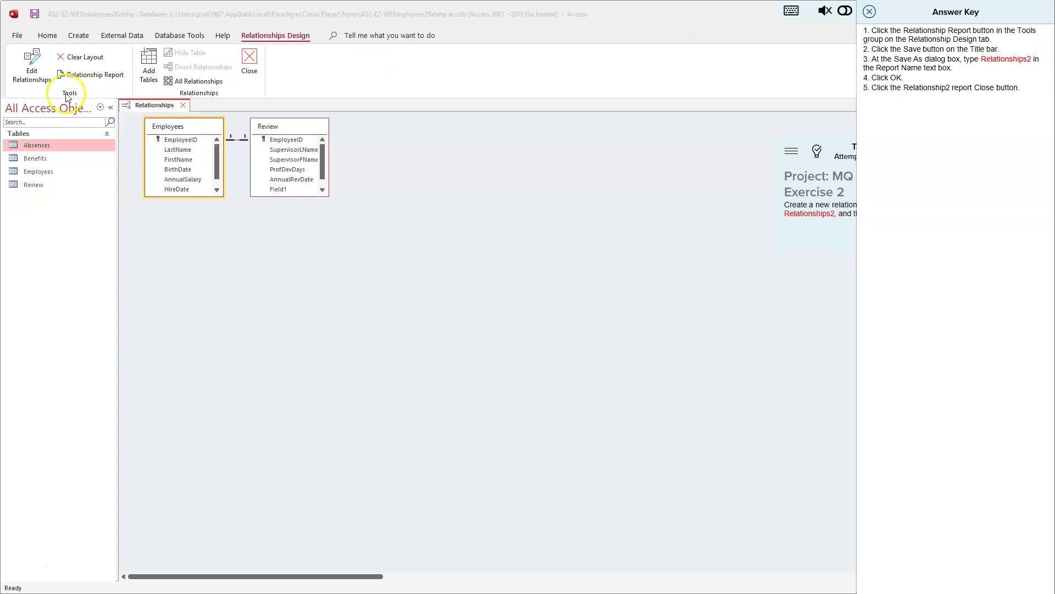
# Step: Create a relationship report from the Employees and Review relationship and save it as Relationships2
pyautogui.click(98, 81)
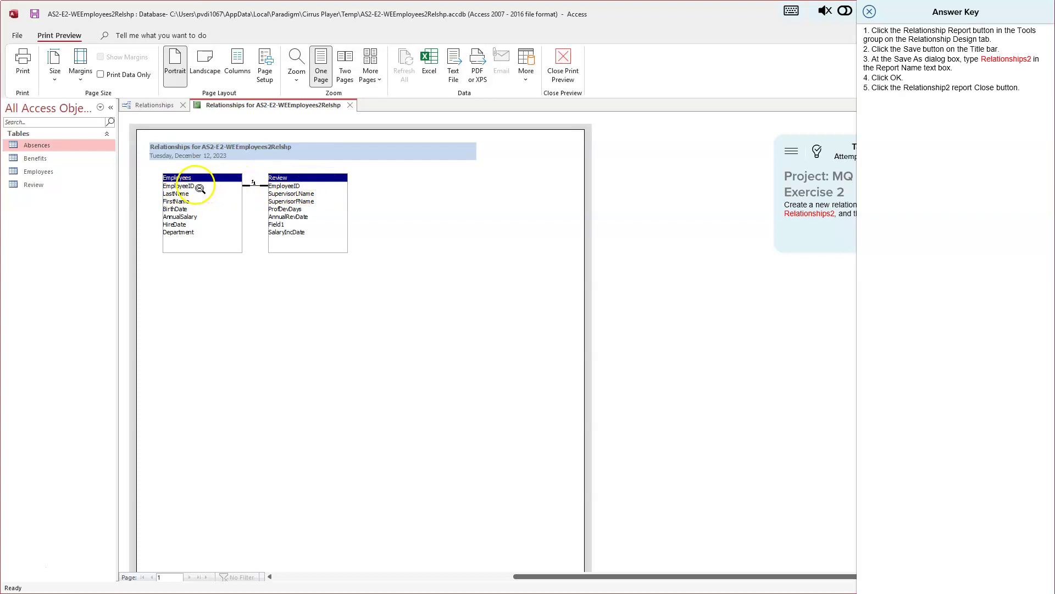
pyautogui.click(35, 14)
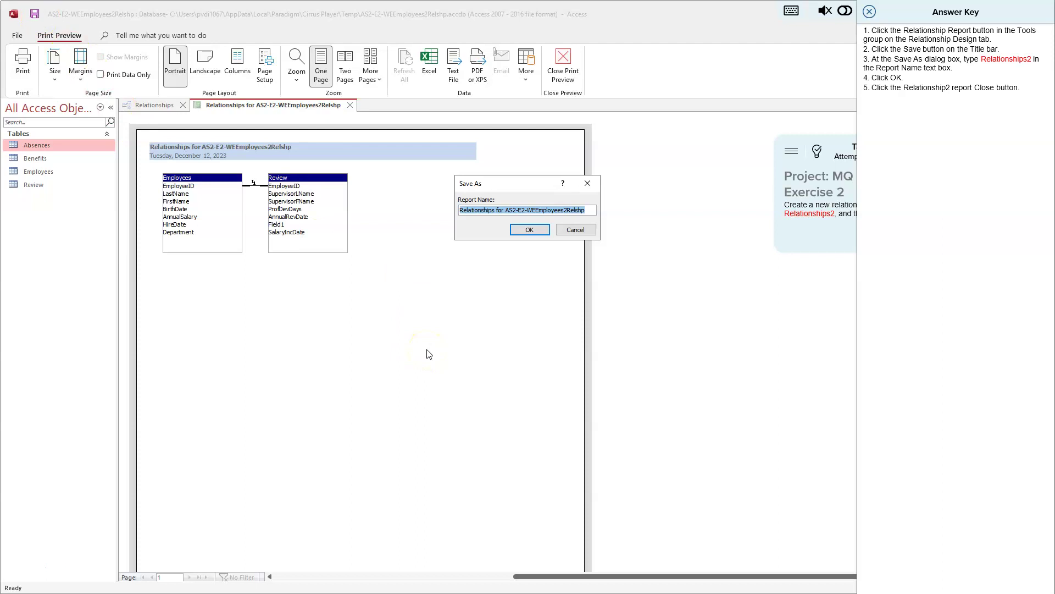
pyautogui.click(495, 210)
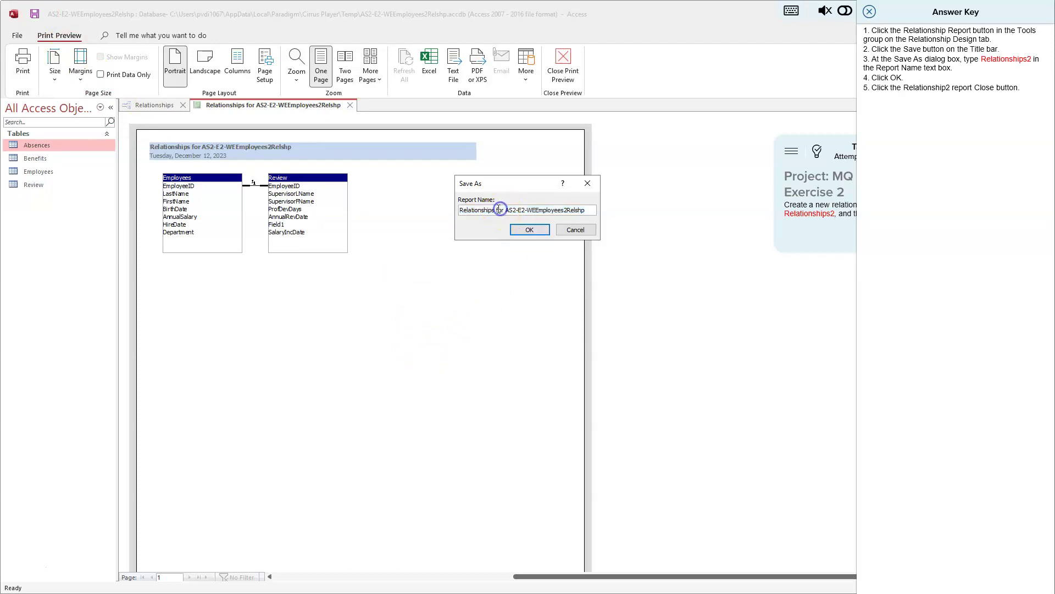
pyautogui.moveTo(495, 210); pyautogui.dragTo(603, 208)
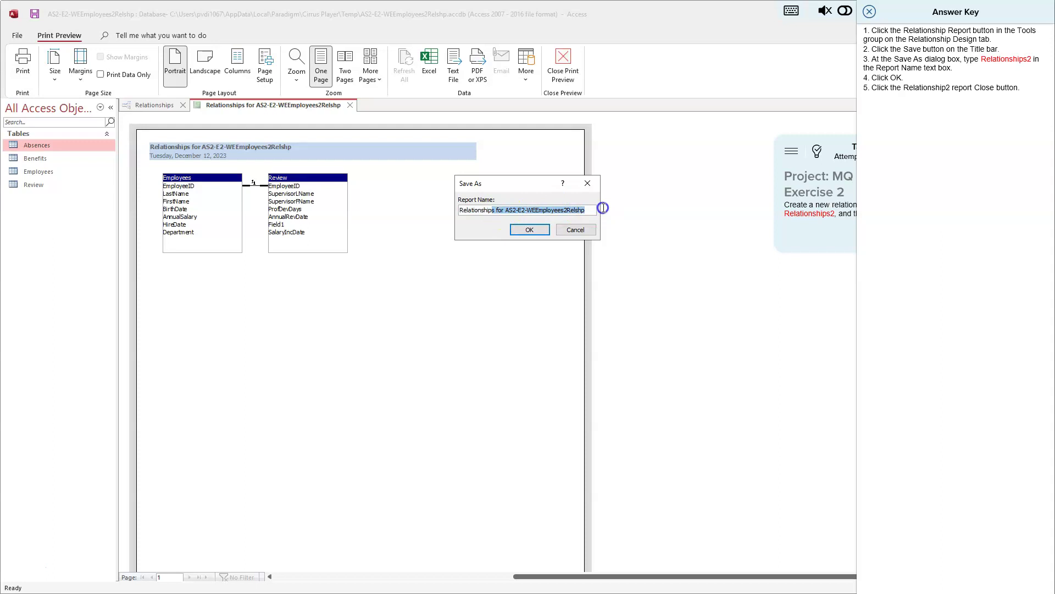
pyautogui.press('BackSpace')
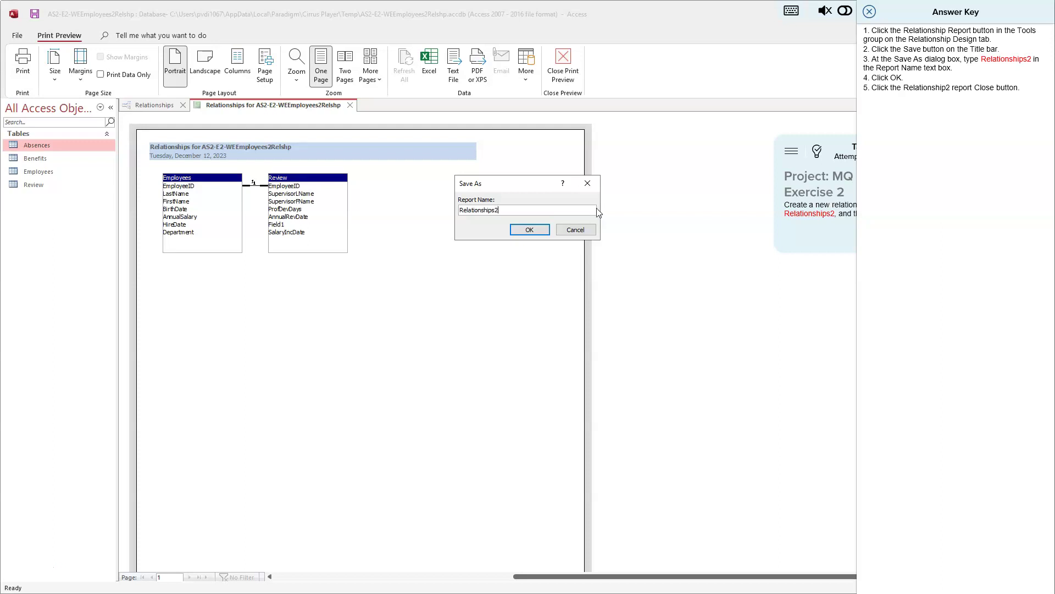
pyautogui.click(531, 229)
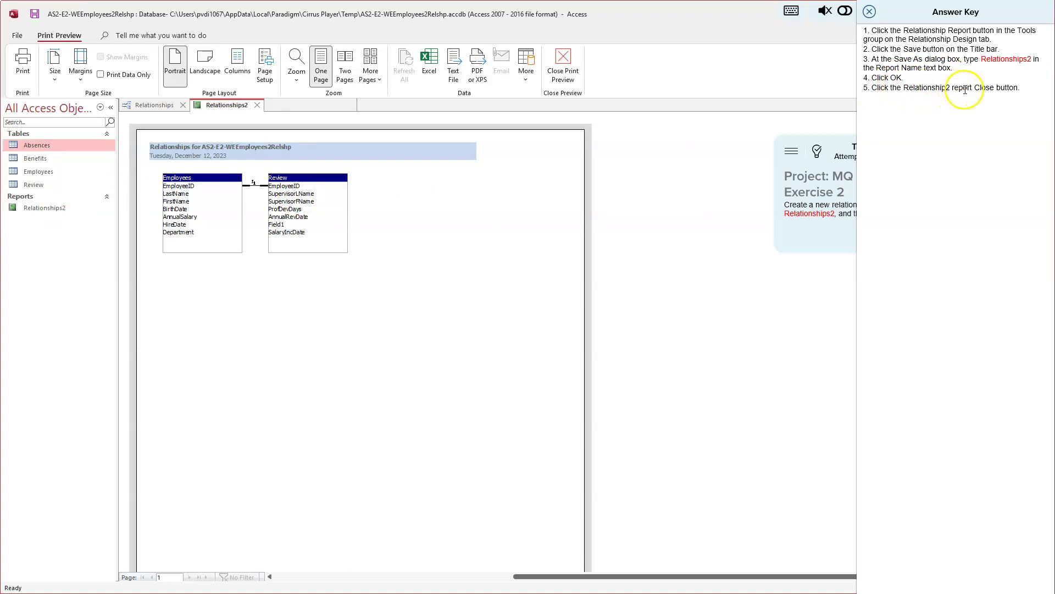
# Step: Close the Relationships2 report and the Relationships window, and submit the exercise for answer checking
pyautogui.click(257, 105)
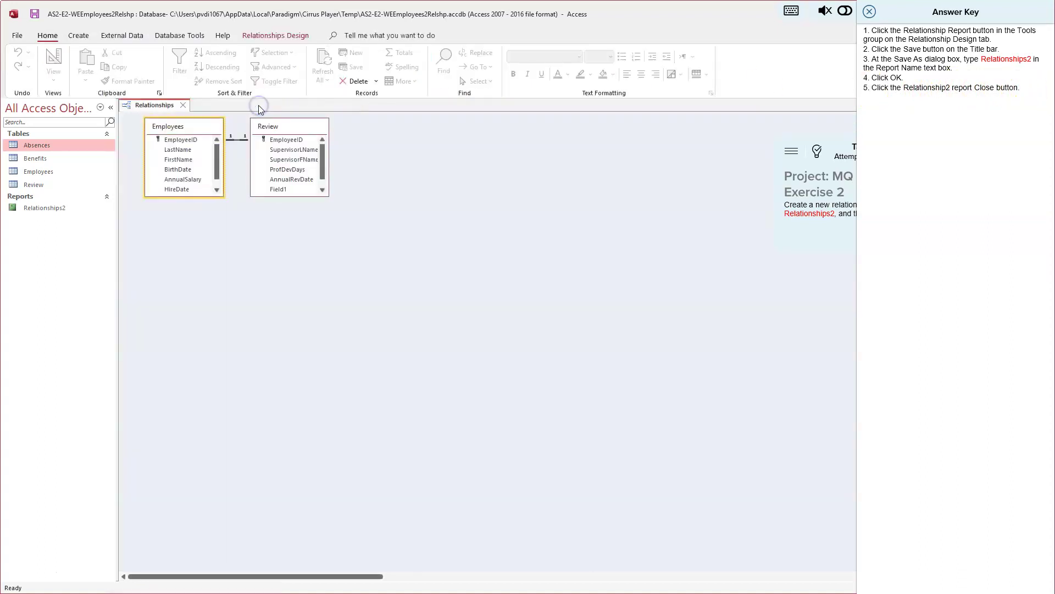
pyautogui.click(185, 107)
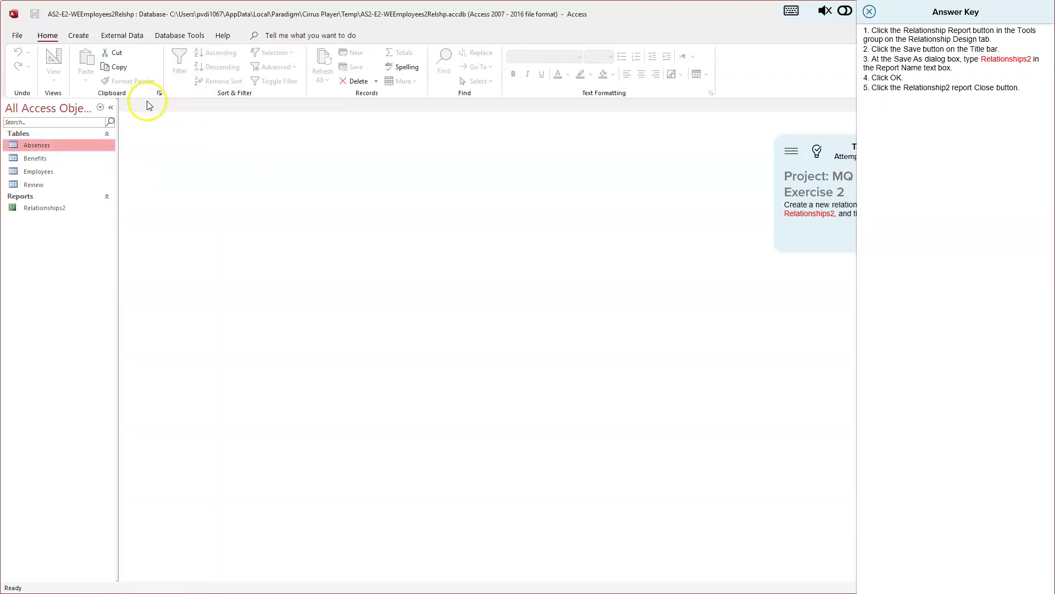
pyautogui.click(870, 12)
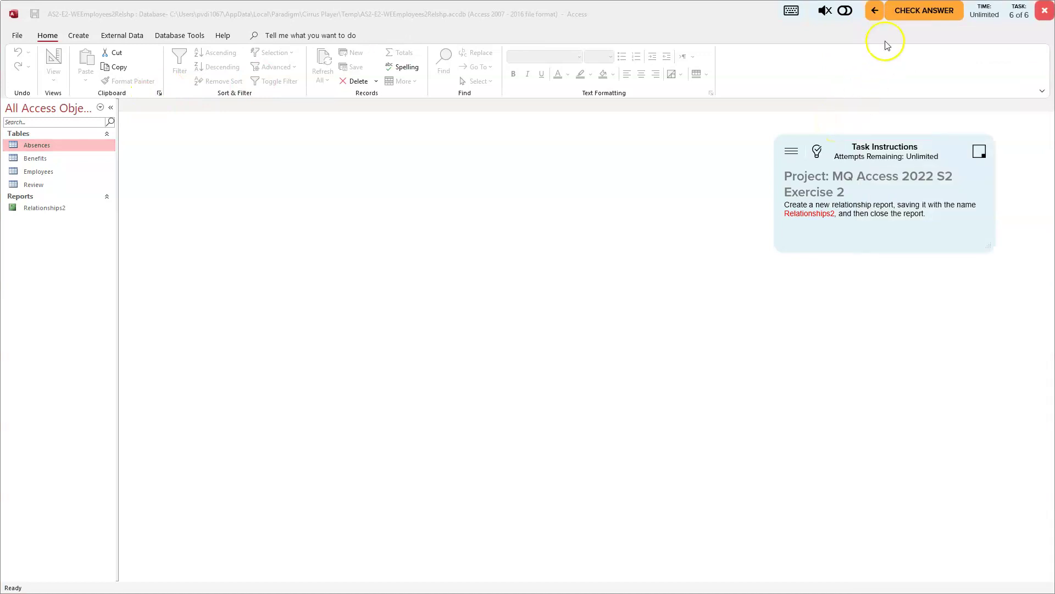
pyautogui.click(917, 12)
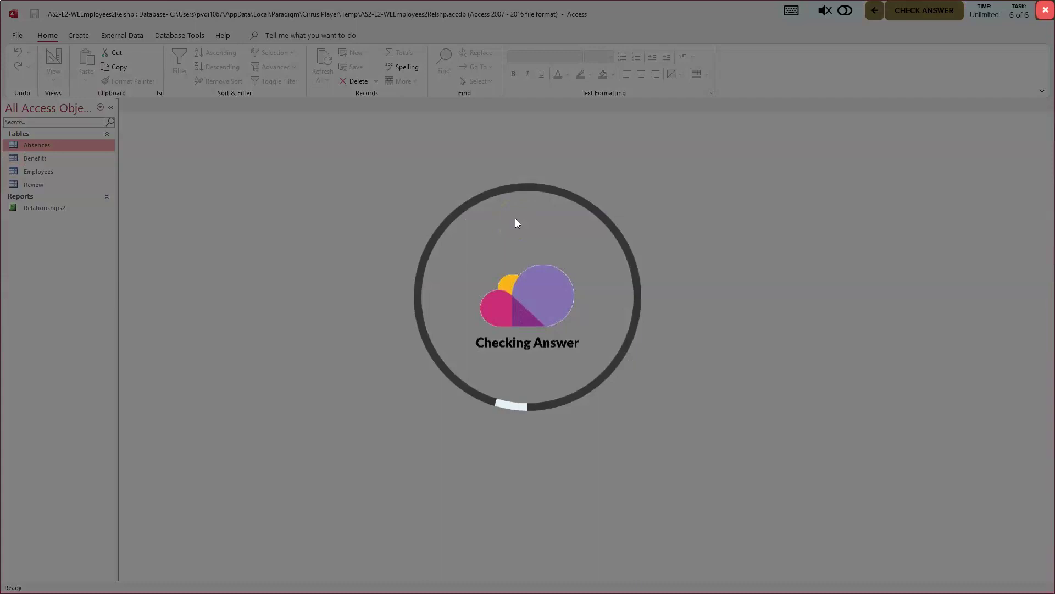